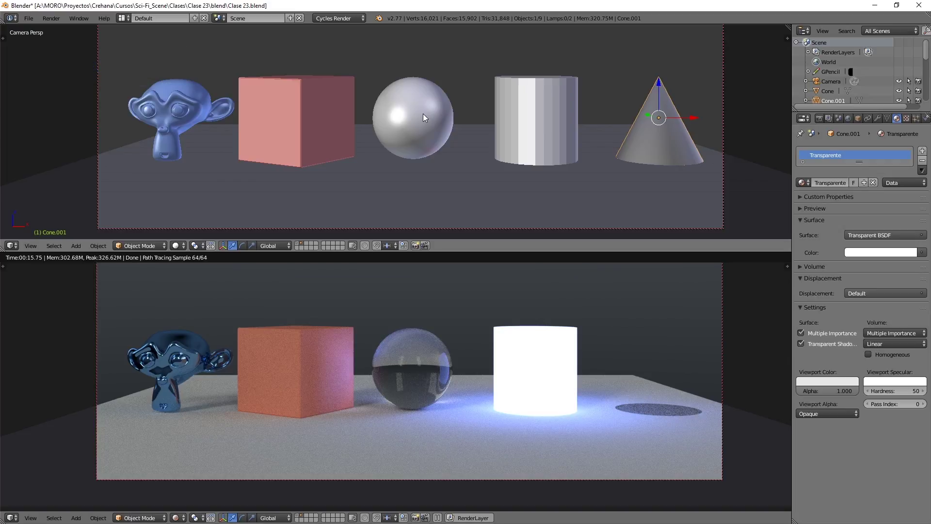
- Select the sphere and switch its Vidrio surface from Glass BSDF to Mix Shader
{"action": "right_click", "coordinate": [415, 101]}
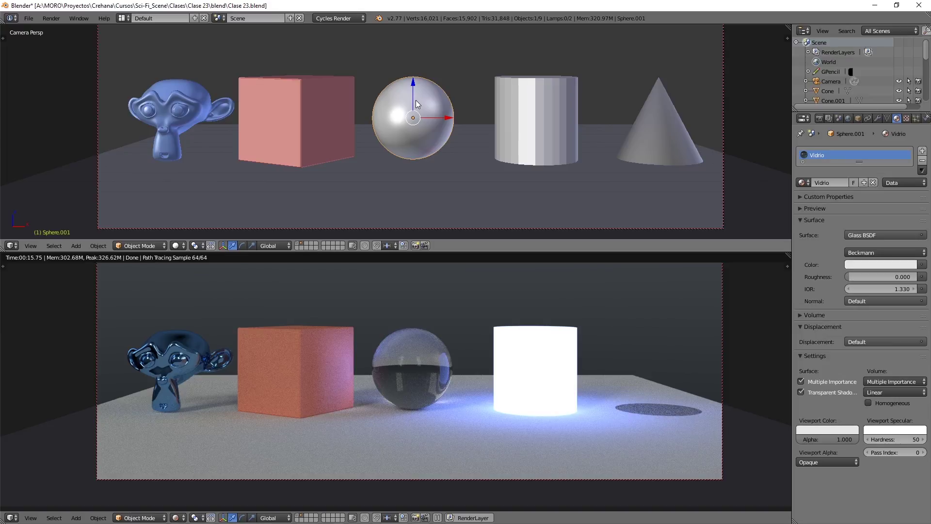
{"action": "left_click", "coordinate": [878, 235]}
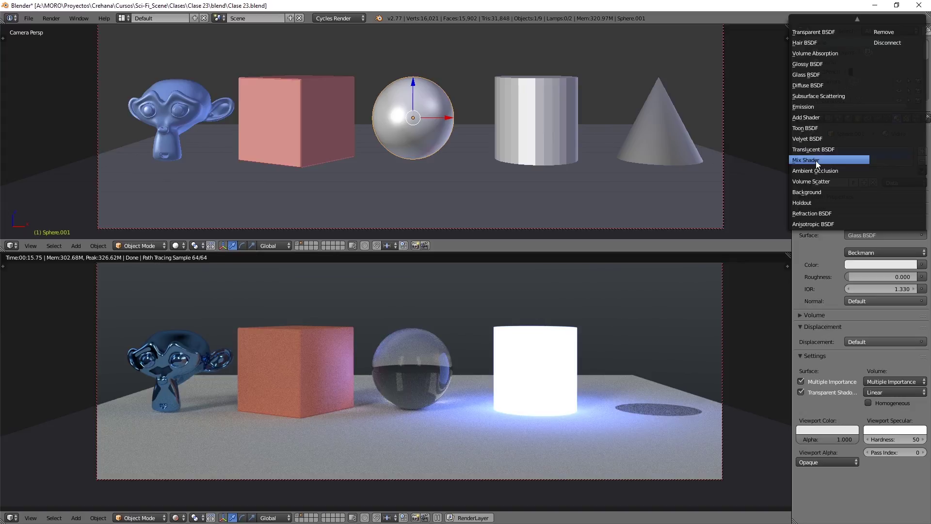
{"action": "left_click", "coordinate": [816, 161]}
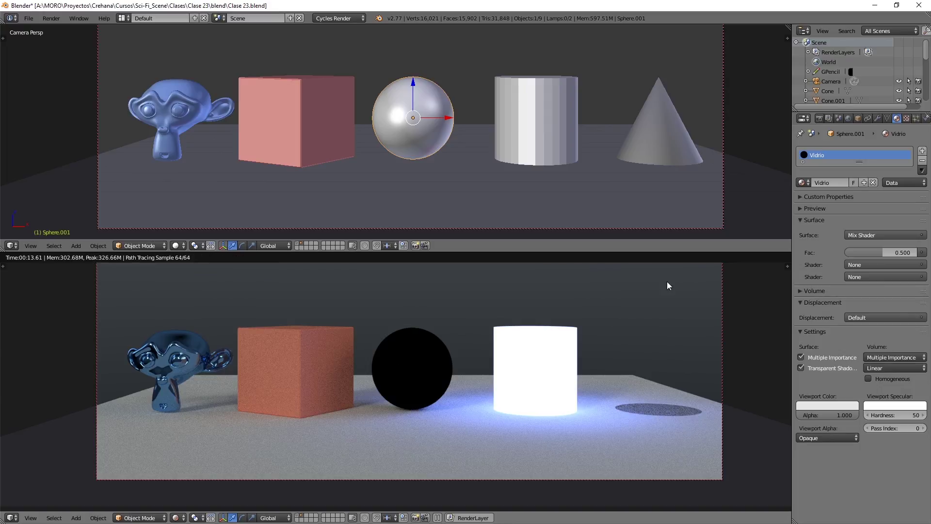
- Fill the Mix Shader with a Glossy BSDF at roughness 0.000 and a Diffuse BSDF
{"action": "left_click", "coordinate": [855, 264]}
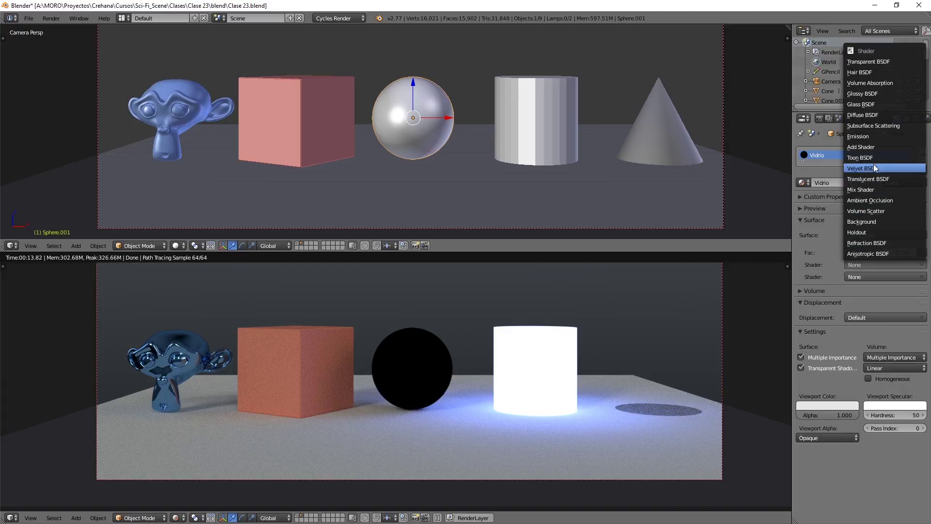
{"action": "left_click", "coordinate": [870, 96]}
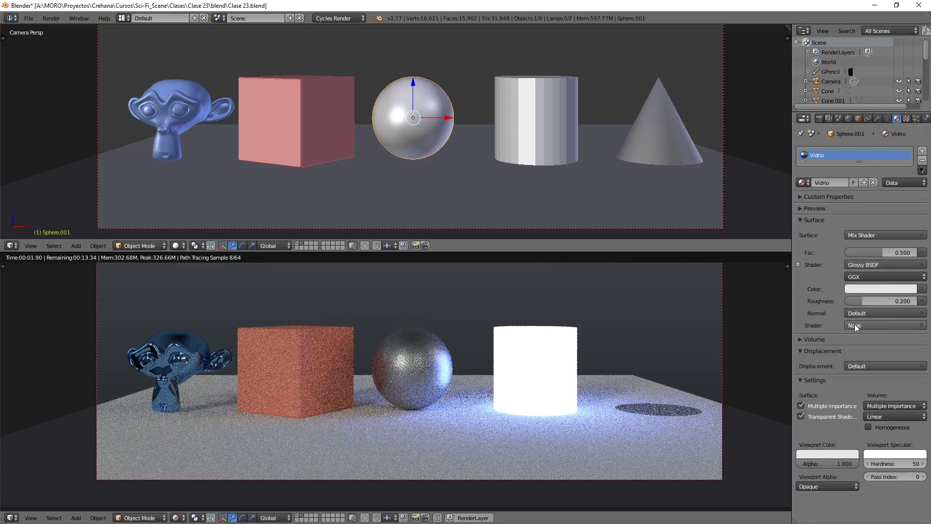
{"action": "left_click_drag", "start_coordinate": [869, 302], "coordinate": [845, 299]}
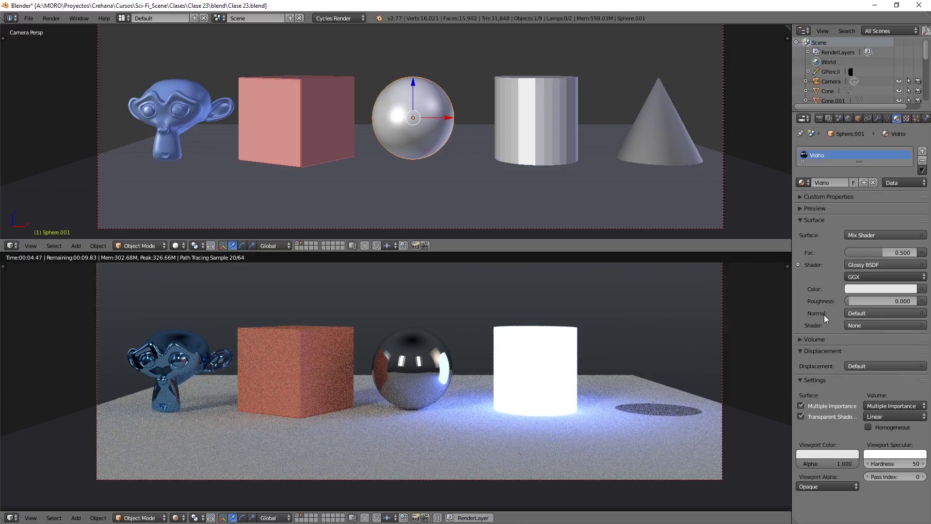
{"action": "left_click", "coordinate": [851, 325]}
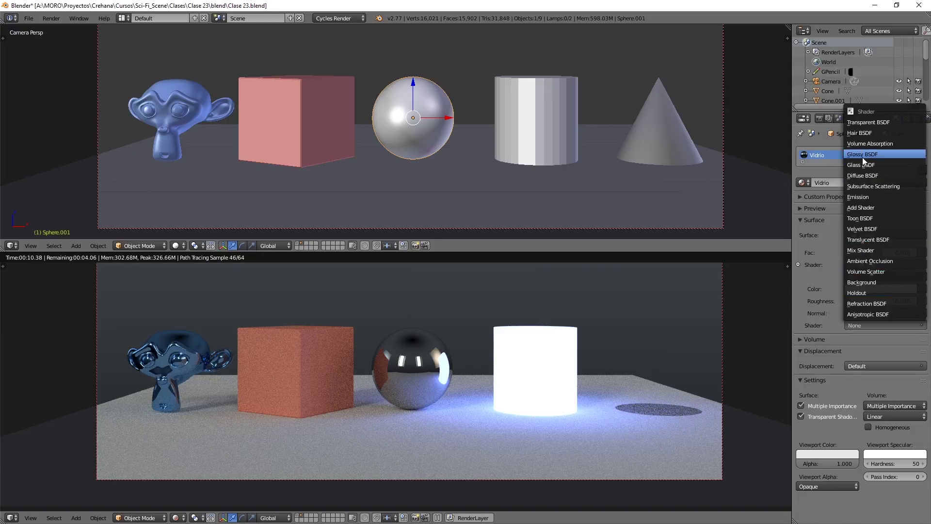
{"action": "left_click", "coordinate": [880, 176]}
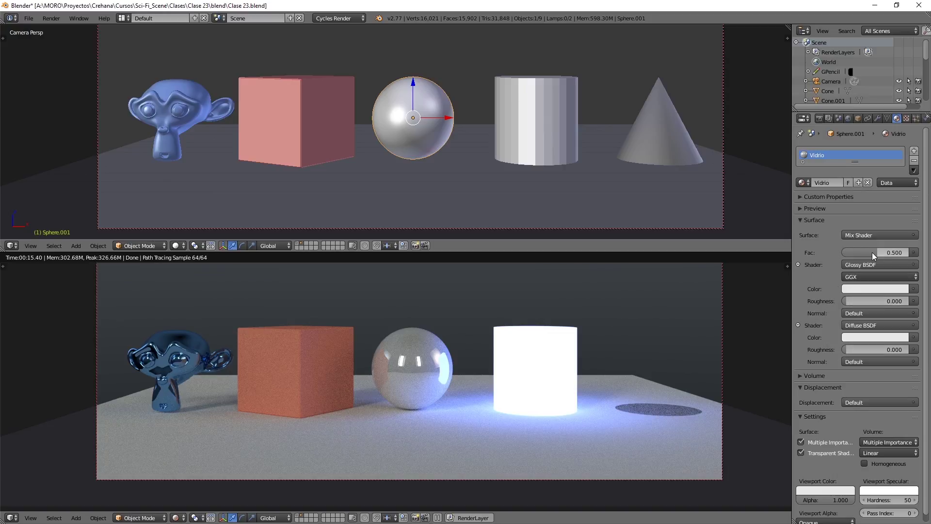
{"action": "left_click_drag", "start_coordinate": [870, 253], "coordinate": [886, 252]}
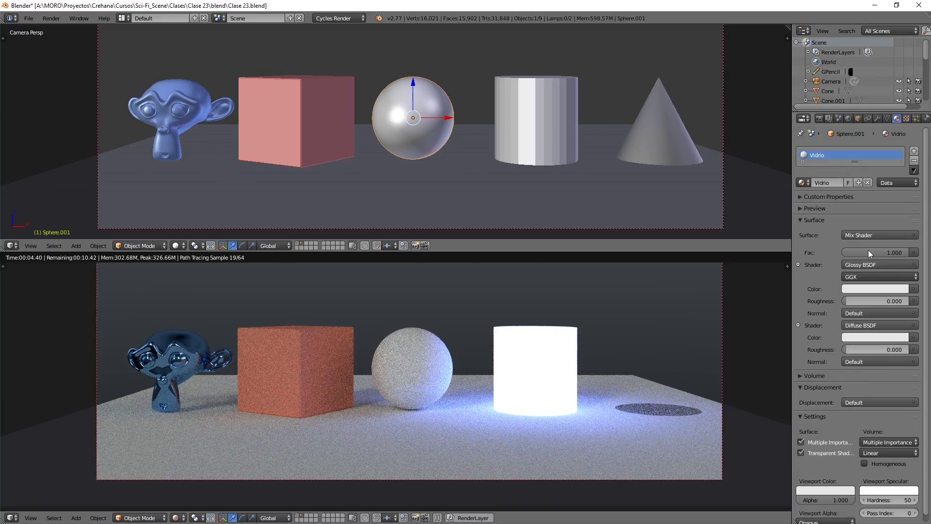
{"action": "left_click_drag", "start_coordinate": [868, 250], "coordinate": [845, 251]}
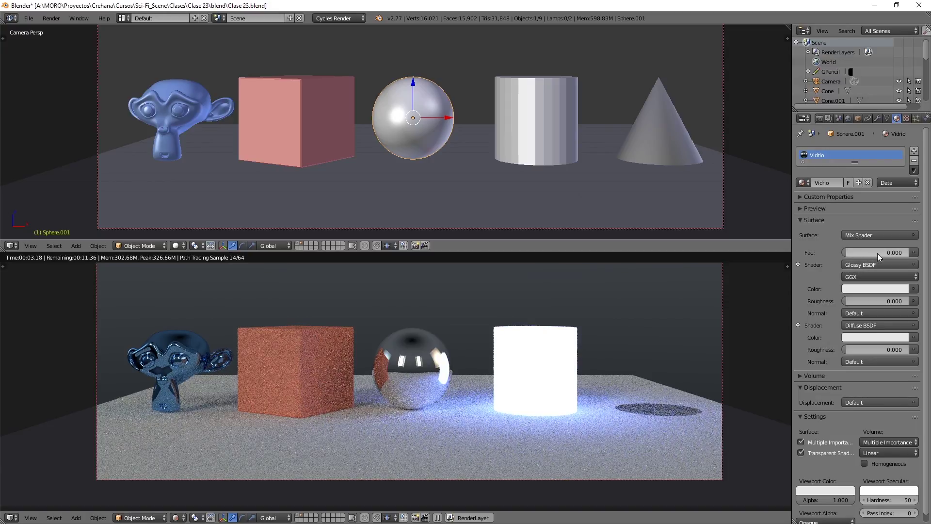
{"action": "left_click", "coordinate": [880, 253]}
{"action": "type", "text": "0.5"}
{"action": "key", "text": "Return"}
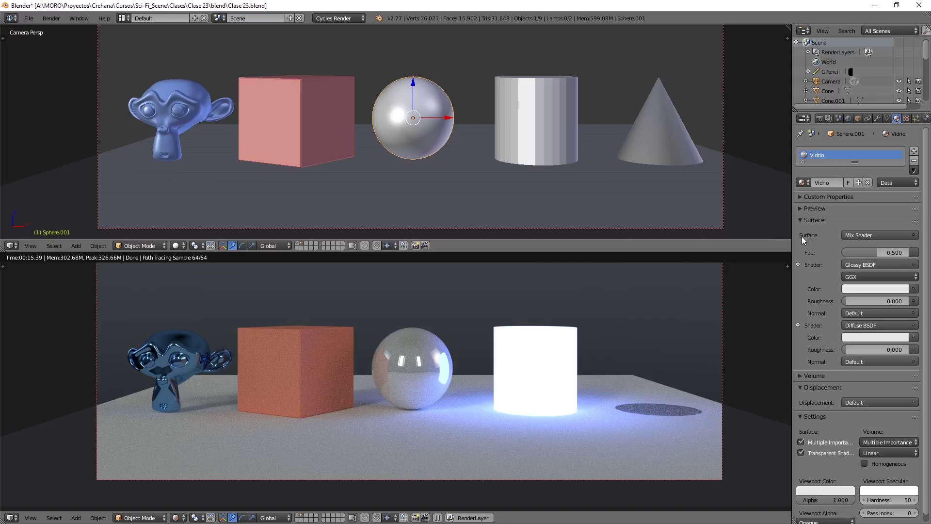
- Change the upper 3D View area into a Node Editor showing the Vidrio material nodes
{"action": "left_click", "coordinate": [816, 258]}
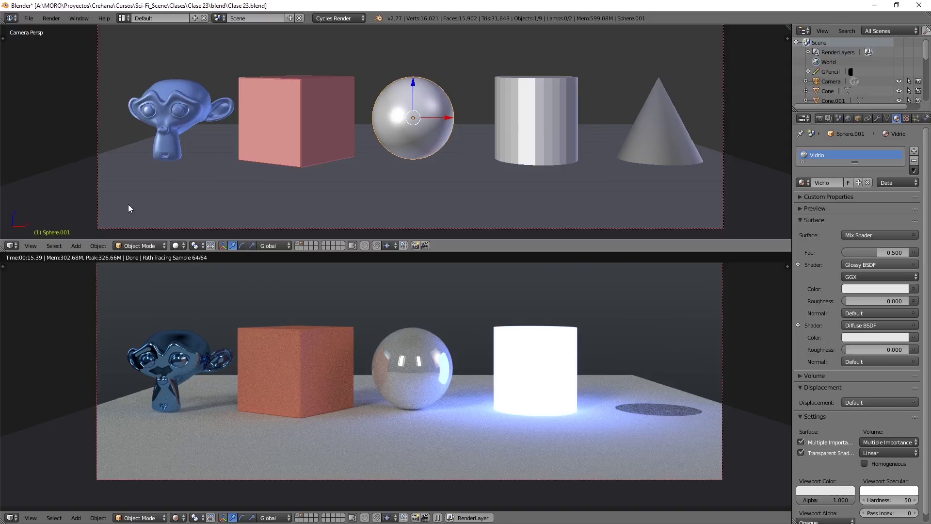
{"action": "left_click", "coordinate": [12, 246]}
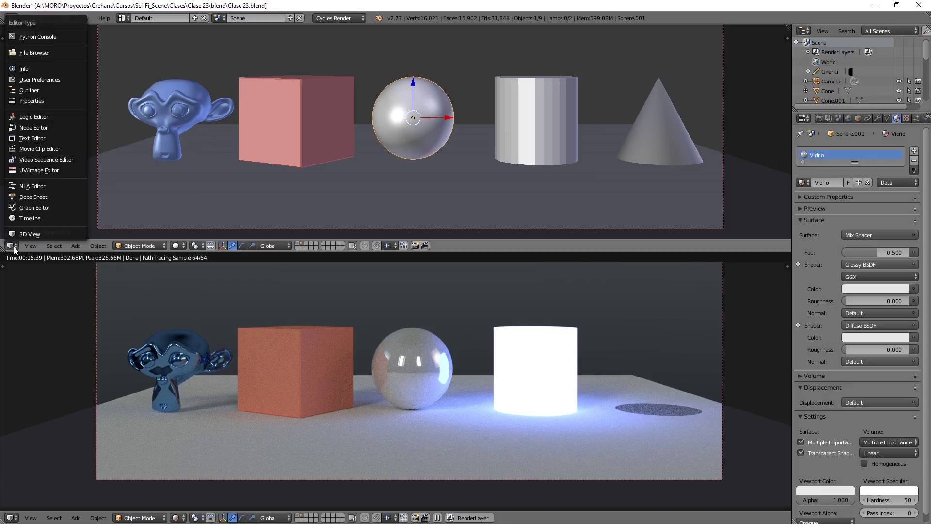
{"action": "left_click", "coordinate": [44, 127]}
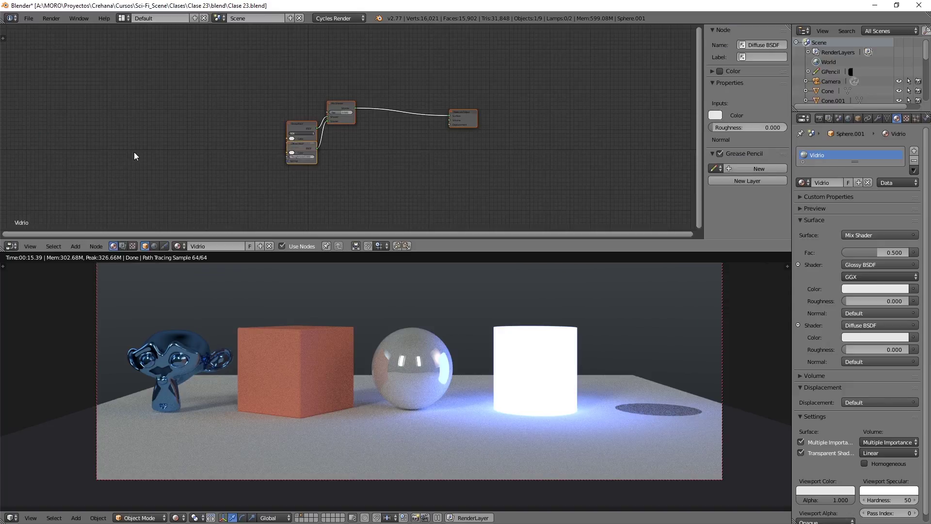
- Zoom in on the Vidrio nodes and pull the Glossy BSDF off the Diffuse BSDF
{"action": "scroll", "coordinate": [244, 162], "scroll_direction": "up", "scroll_amount": 1}
{"action": "scroll", "coordinate": [243, 162], "scroll_direction": "up", "scroll_amount": 1}
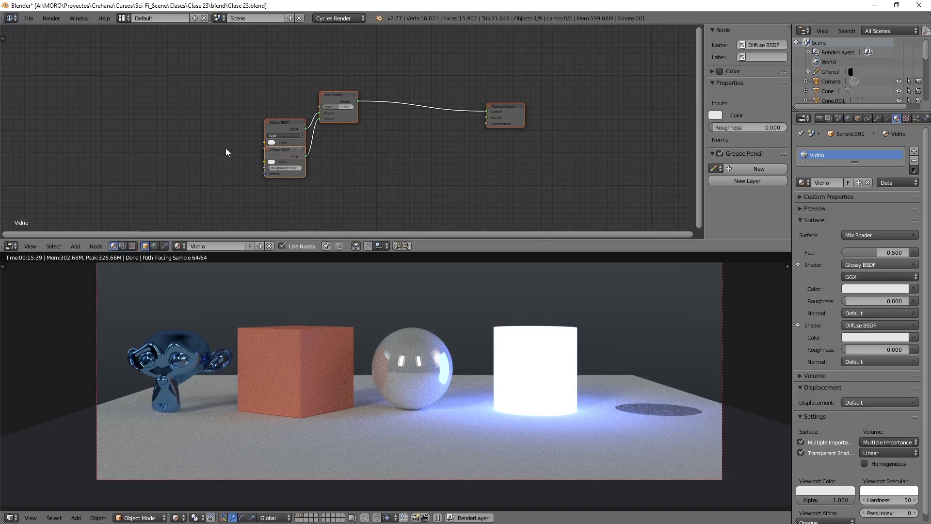
{"action": "mouse_move", "coordinate": [359, 161]}
{"action": "middle_mouse_down"}
{"action": "mouse_move", "coordinate": [382, 134]}
{"action": "mouse_move", "coordinate": [317, 146]}
{"action": "mouse_move", "coordinate": [390, 153]}
{"action": "middle_mouse_up"}
{"action": "scroll", "coordinate": [363, 150], "scroll_direction": "up", "scroll_amount": 2}
{"action": "scroll", "coordinate": [363, 149], "scroll_direction": "down", "scroll_amount": 2}
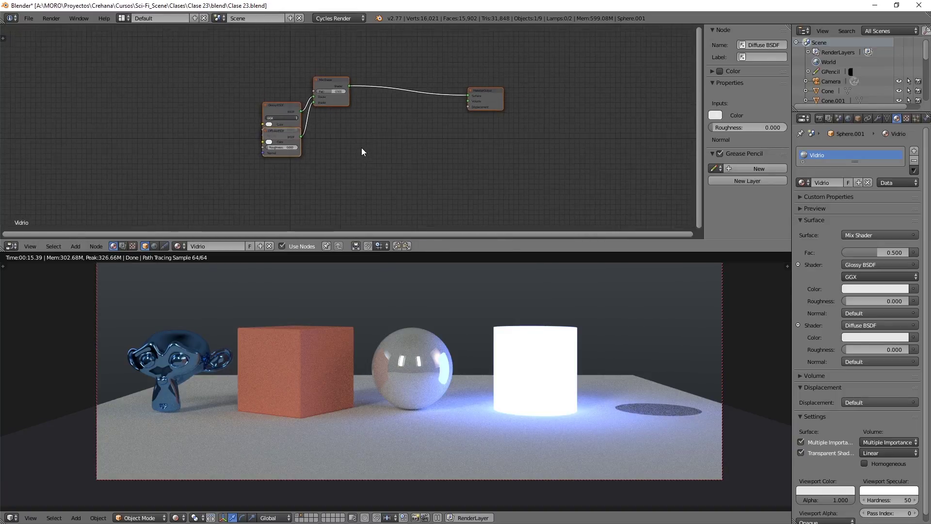
{"action": "scroll", "coordinate": [363, 148], "scroll_direction": "up", "scroll_amount": 3}
{"action": "scroll", "coordinate": [364, 148], "scroll_direction": "down", "scroll_amount": 3}
{"action": "scroll", "coordinate": [363, 149], "scroll_direction": "up", "scroll_amount": 2}
{"action": "scroll", "coordinate": [365, 146], "scroll_direction": "down", "scroll_amount": 2}
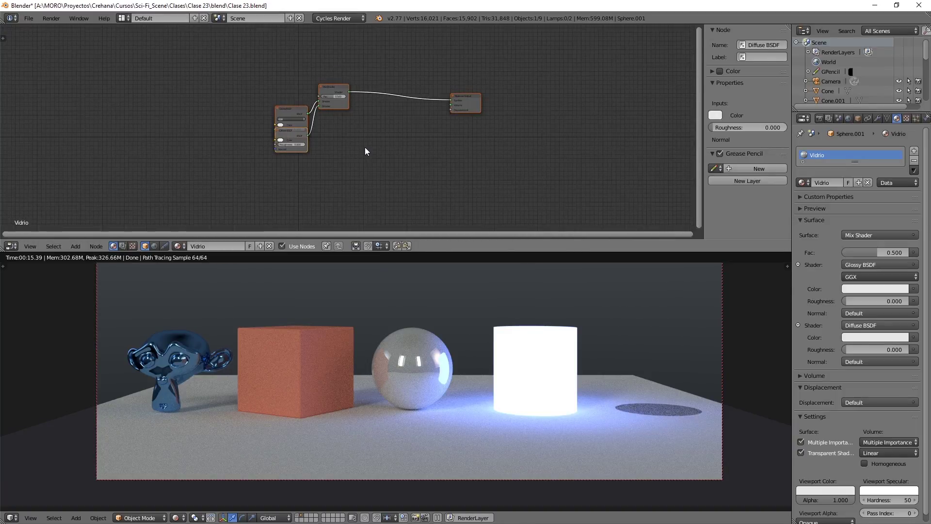
{"action": "scroll", "coordinate": [365, 147], "scroll_direction": "up", "scroll_amount": 2}
{"action": "mouse_move", "coordinate": [365, 147]}
{"action": "middle_mouse_down"}
{"action": "mouse_move", "coordinate": [367, 172]}
{"action": "mouse_move", "coordinate": [357, 177]}
{"action": "middle_mouse_up"}
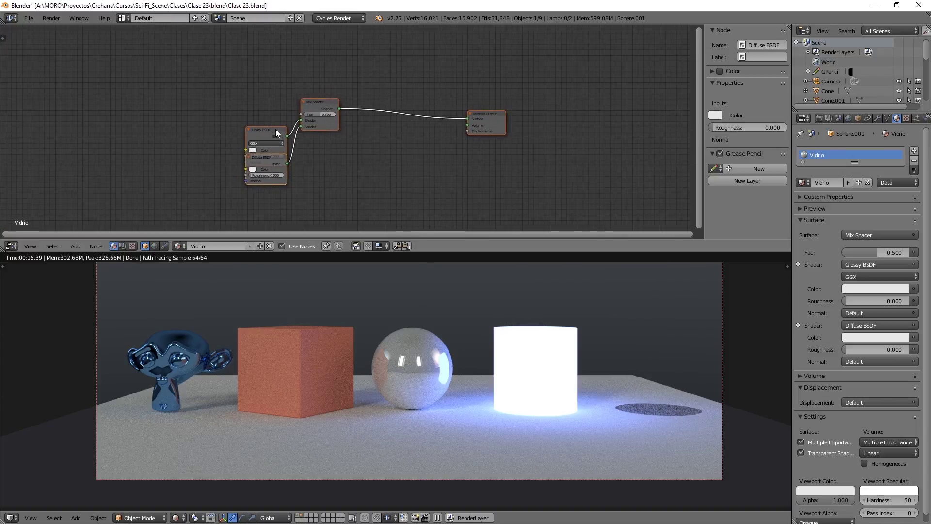
{"action": "left_click_drag", "start_coordinate": [276, 129], "coordinate": [254, 85]}
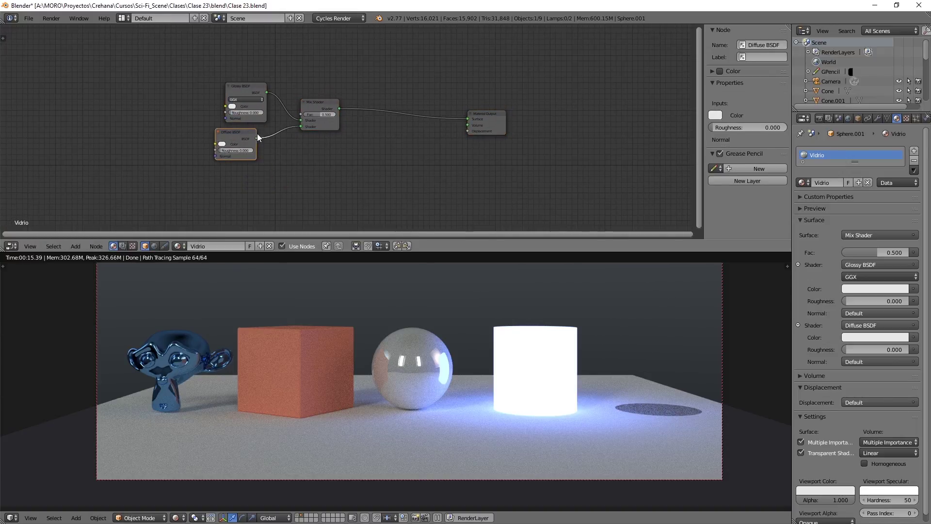
{"action": "left_click_drag", "start_coordinate": [258, 135], "coordinate": [268, 141]}
- Arrange Glossy, Diffuse, Mix Shader and Material Output nodes into a clear, fully visible layout
{"action": "left_click_drag", "start_coordinate": [484, 114], "coordinate": [463, 105]}
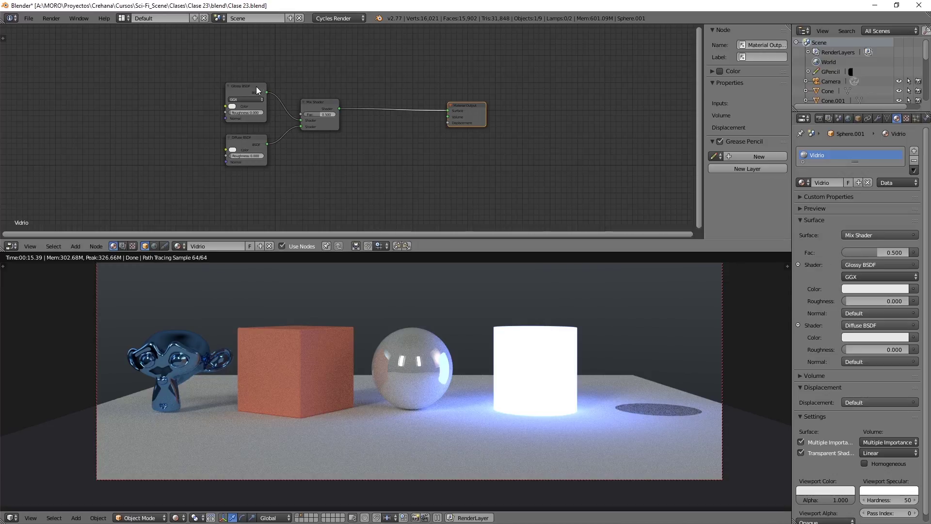
{"action": "left_click_drag", "start_coordinate": [256, 90], "coordinate": [253, 78]}
{"action": "left_click_drag", "start_coordinate": [255, 135], "coordinate": [255, 143]}
{"action": "left_click_drag", "start_coordinate": [314, 111], "coordinate": [347, 119]}
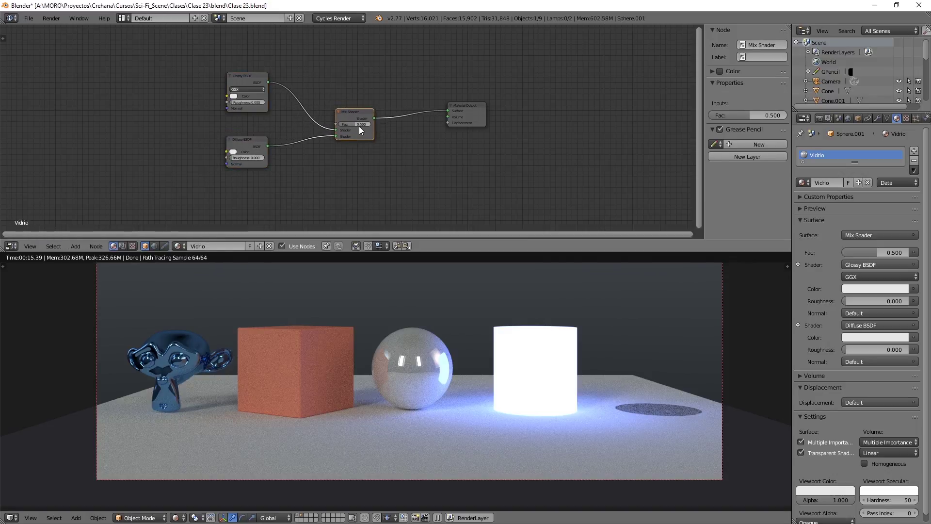
{"action": "scroll", "coordinate": [363, 130], "scroll_direction": "up", "scroll_amount": 3}
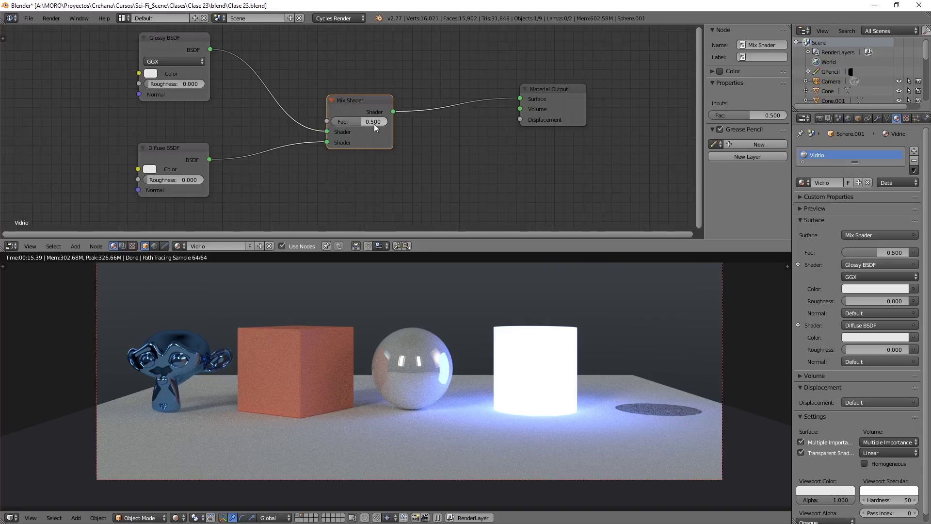
{"action": "middle_click_drag", "start_coordinate": [374, 124], "coordinate": [363, 140]}
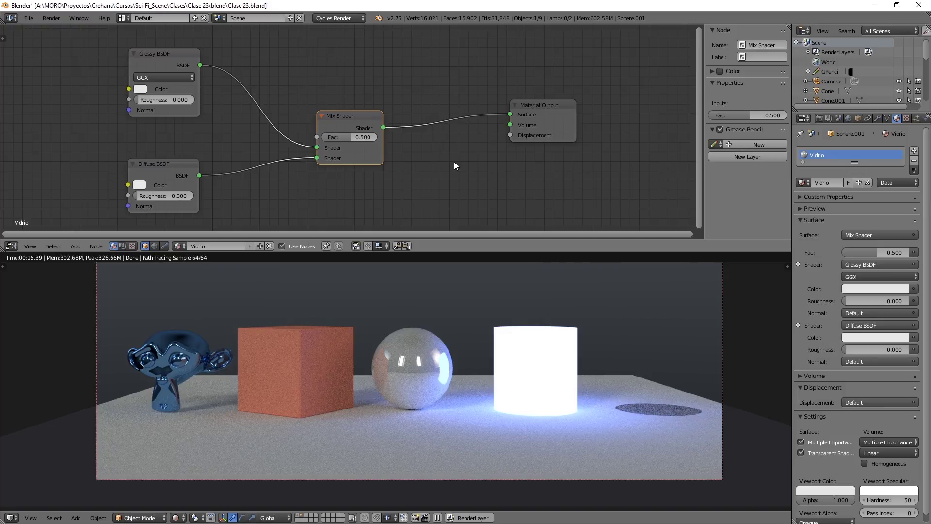
{"action": "middle_click_drag", "start_coordinate": [454, 161], "coordinate": [425, 165], "text": "ctrl"}
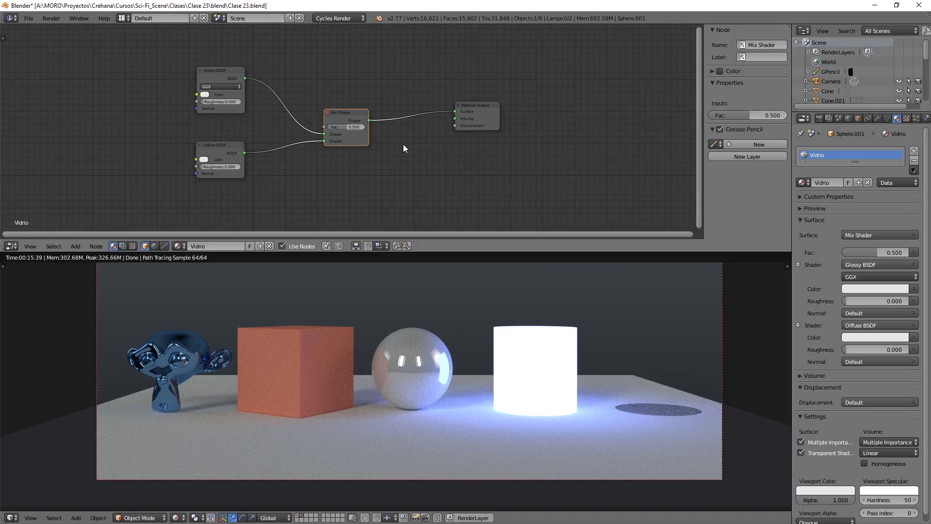
{"action": "middle_click_drag", "start_coordinate": [379, 164], "coordinate": [420, 161]}
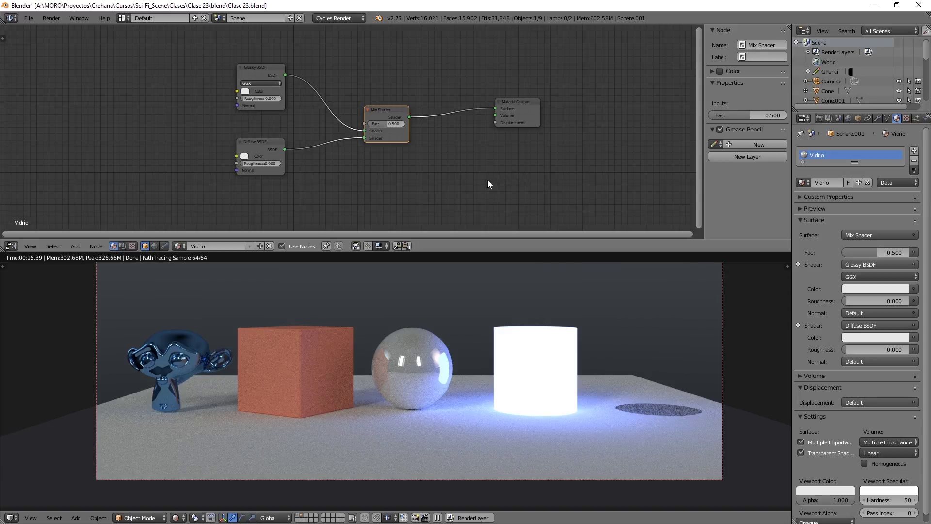
- Select the cube to inspect its Roca material nodes, nudging its Diffuse BSDF node
{"action": "right_click", "coordinate": [321, 348]}
{"action": "key", "text": "KP_Decimal"}
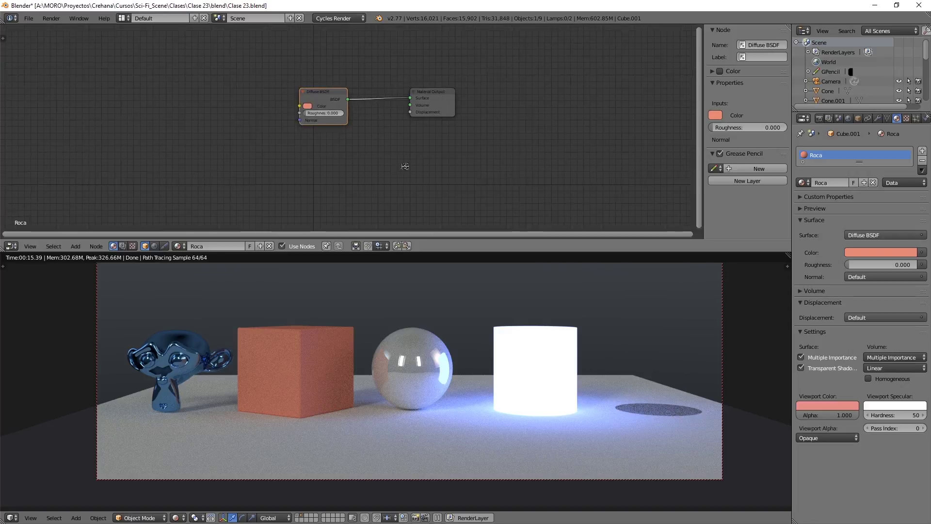
{"action": "scroll", "coordinate": [353, 162], "scroll_direction": "up", "scroll_amount": 2}
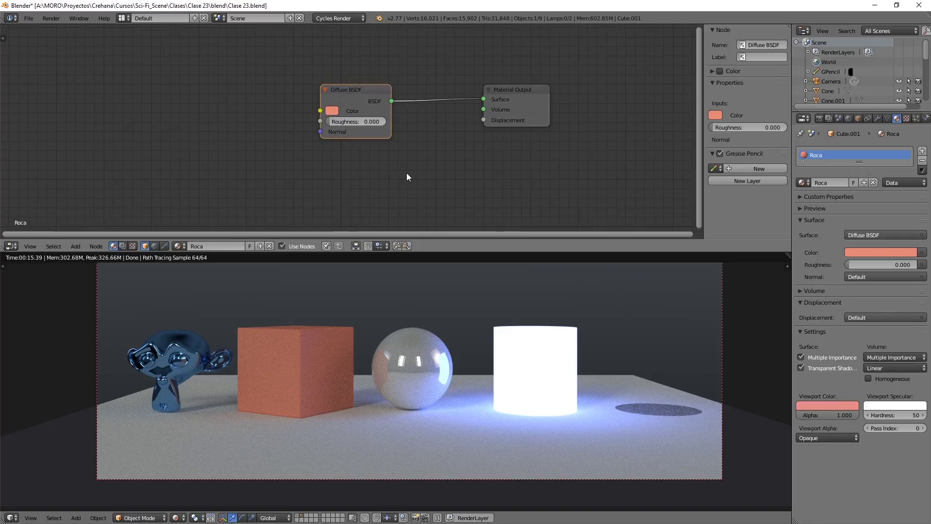
{"action": "left_click_drag", "start_coordinate": [355, 91], "coordinate": [347, 84]}
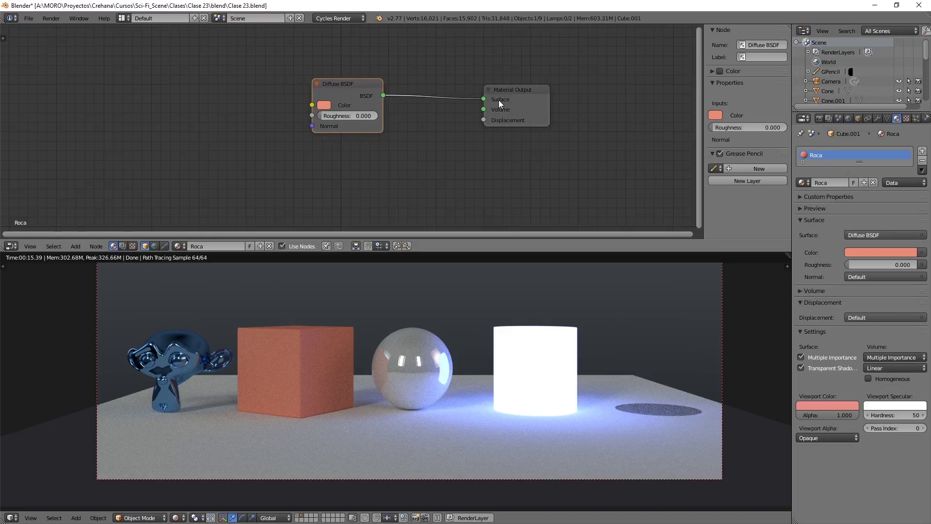
- Browse the cylinder, cone and Suzanne materials, then reselect the sphere's Vidrio material
{"action": "right_click", "coordinate": [516, 348]}
{"action": "right_click", "coordinate": [651, 357]}
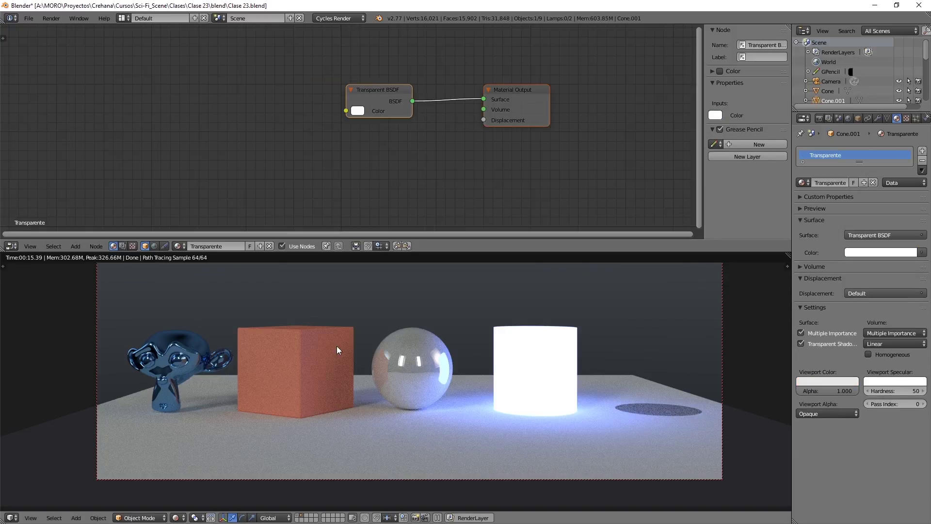
{"action": "right_click", "coordinate": [182, 362]}
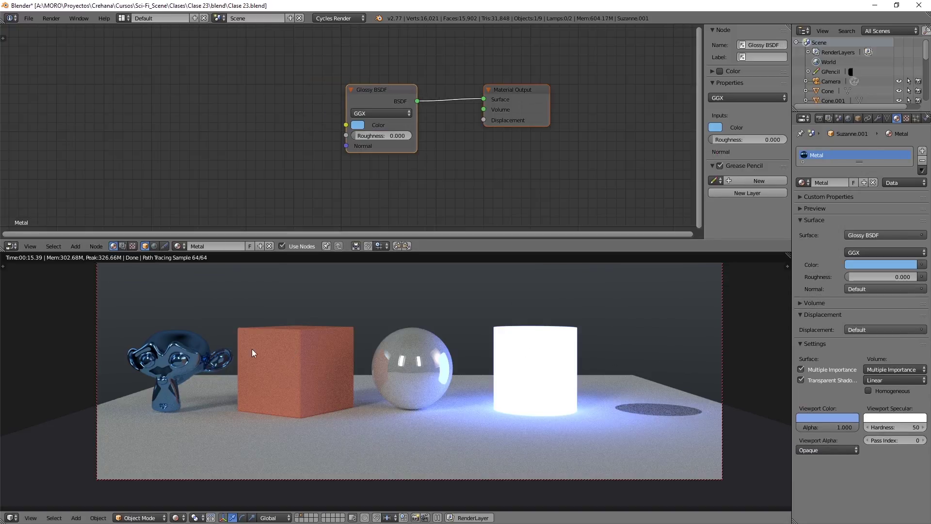
{"action": "right_click", "coordinate": [411, 345]}
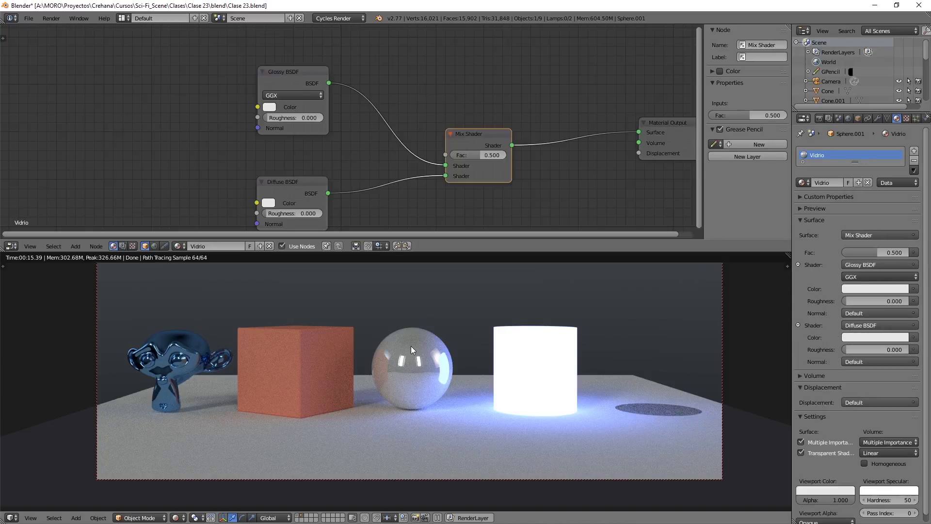
- Replace the sphere's Vidrio material with a new material named Vidrio_Nodos
{"action": "left_click", "coordinate": [868, 183]}
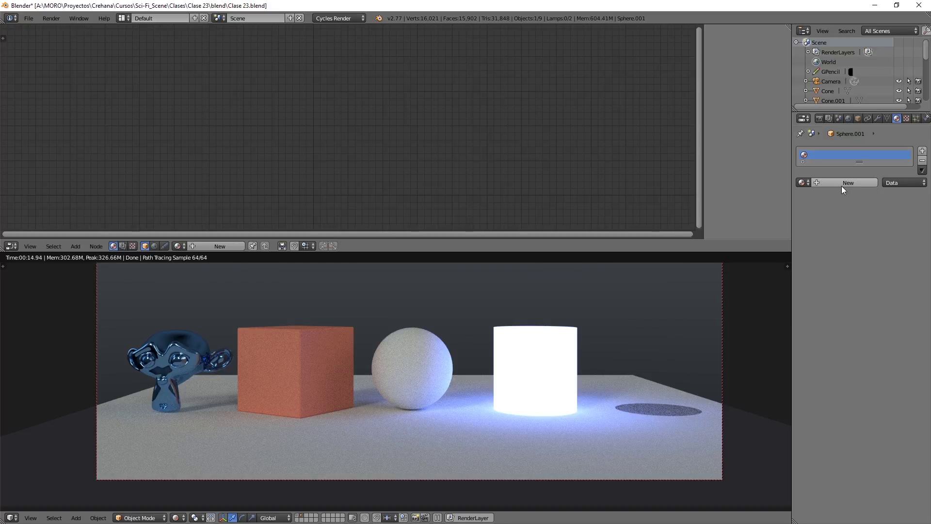
{"action": "left_click", "coordinate": [842, 186]}
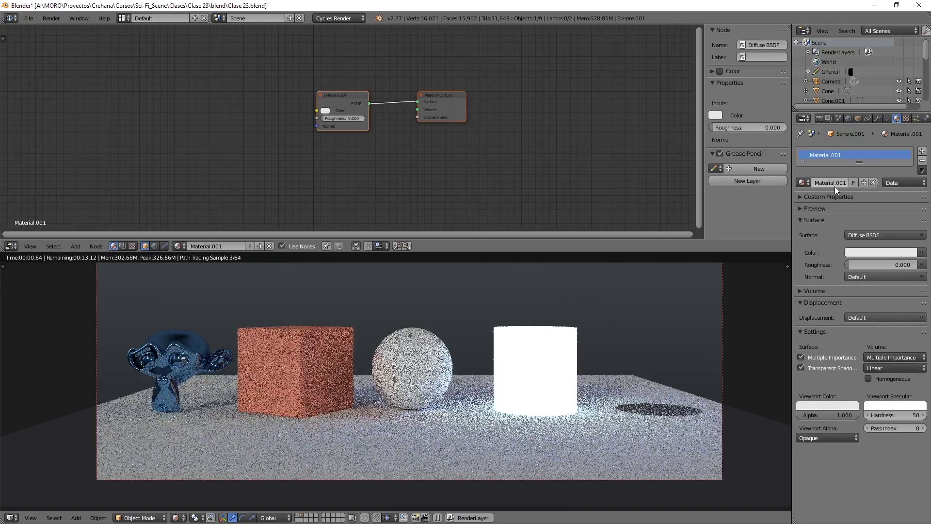
{"action": "left_click", "coordinate": [832, 182]}
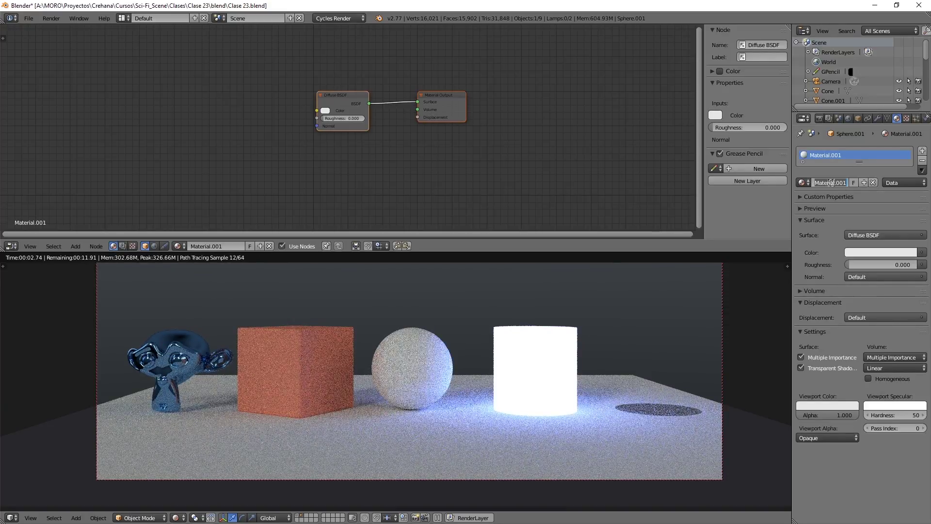
{"action": "type", "text": "Vidrio"}
{"action": "type", "text": "_Nodos"}
{"action": "key", "text": "Return"}
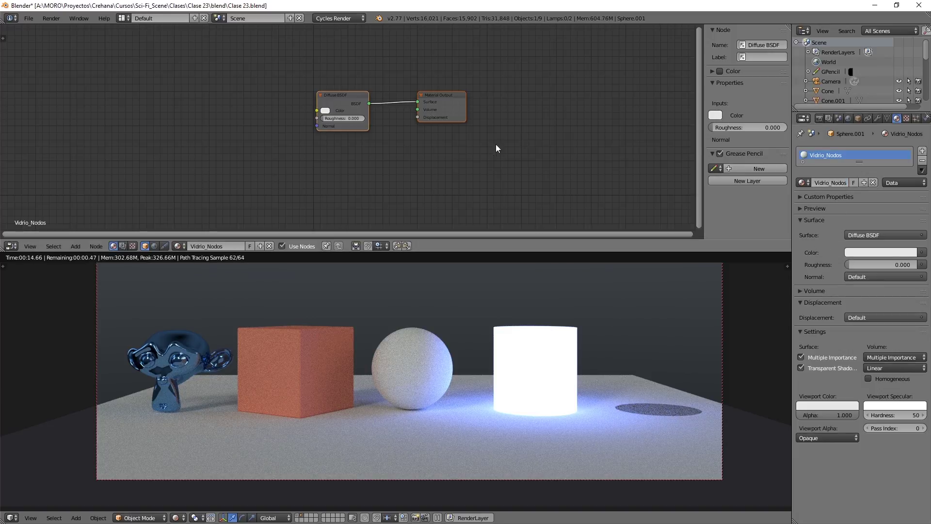
- Add an unconnected Mix Shader node below the Diffuse BSDF in the Vidrio_Nodos tree
{"action": "mouse_move", "coordinate": [496, 144]}
{"action": "middle_mouse_down"}
{"action": "mouse_move", "coordinate": [464, 146]}
{"action": "mouse_move", "coordinate": [500, 153]}
{"action": "middle_mouse_up"}
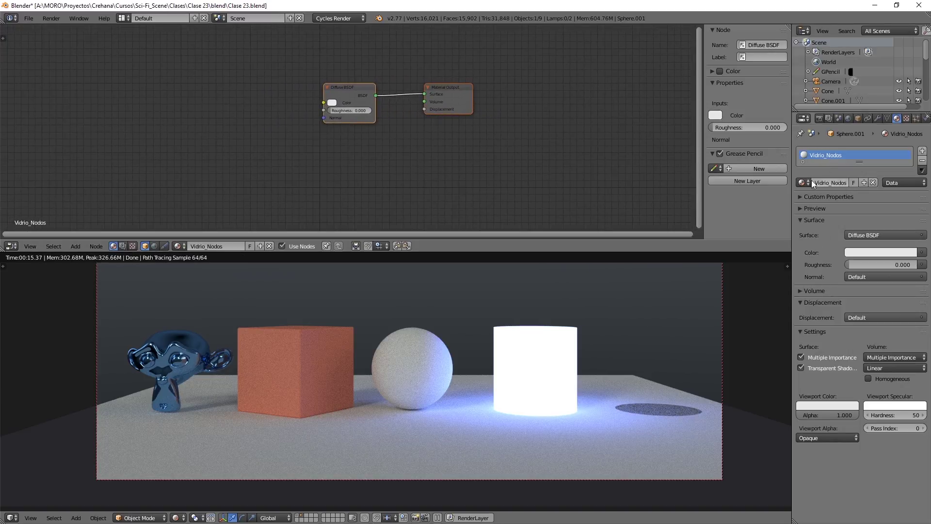
{"action": "mouse_move", "coordinate": [416, 150]}
{"action": "middle_mouse_down"}
{"action": "mouse_move", "coordinate": [457, 168]}
{"action": "mouse_move", "coordinate": [433, 107]}
{"action": "middle_mouse_up"}
{"action": "scroll", "coordinate": [457, 168], "scroll_direction": "up", "scroll_amount": 1}
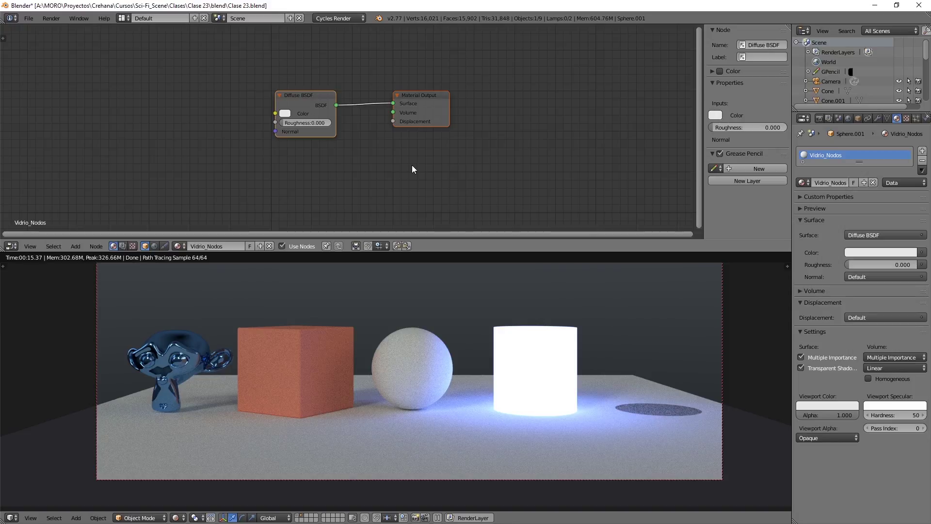
{"action": "middle_click_drag", "start_coordinate": [359, 167], "coordinate": [361, 137]}
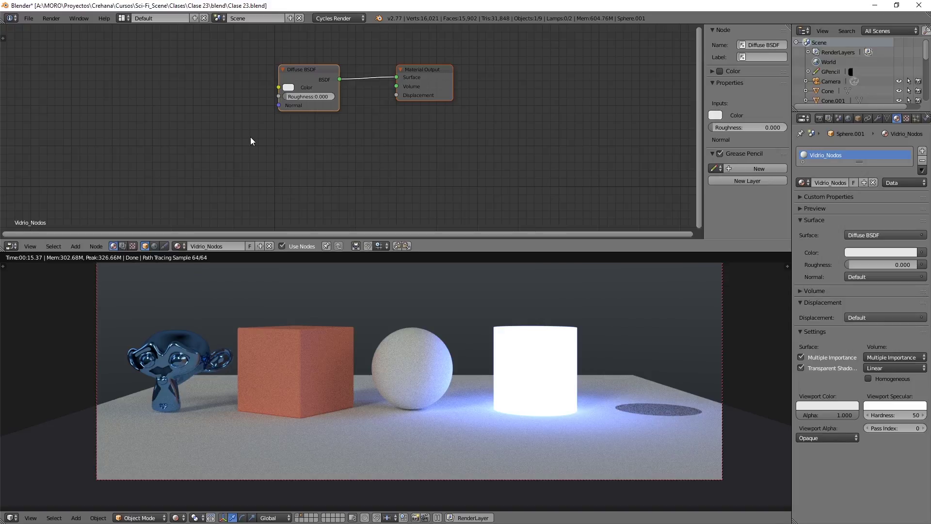
{"action": "key", "text": "shift+a"}
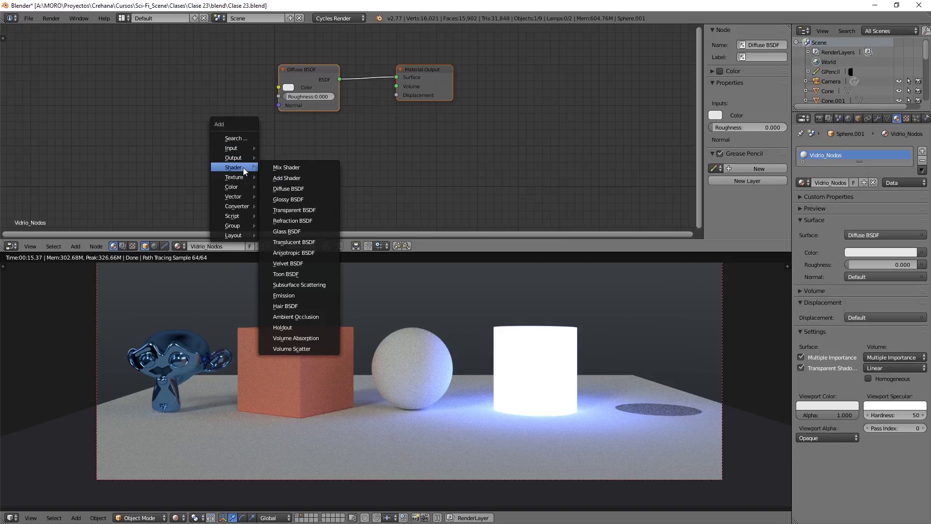
{"action": "mouse_move", "coordinate": [234, 167]}
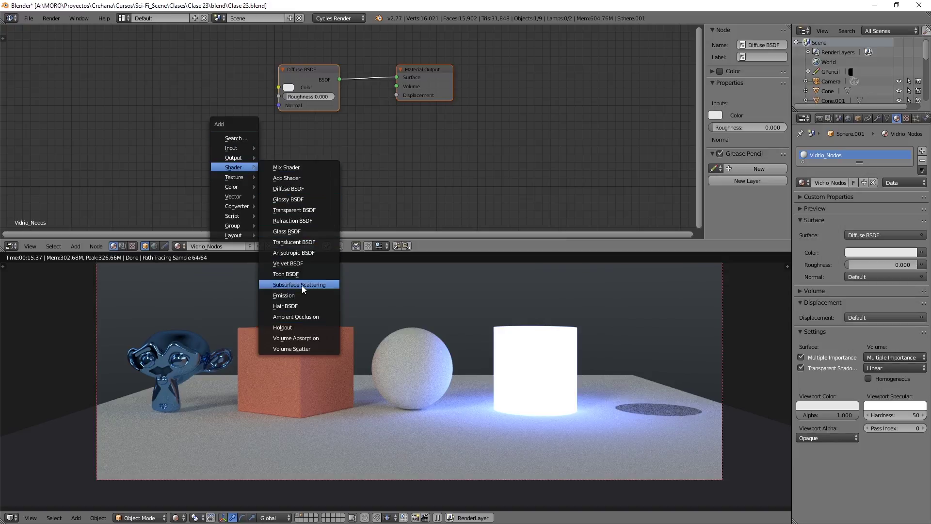
{"action": "left_click", "coordinate": [885, 235]}
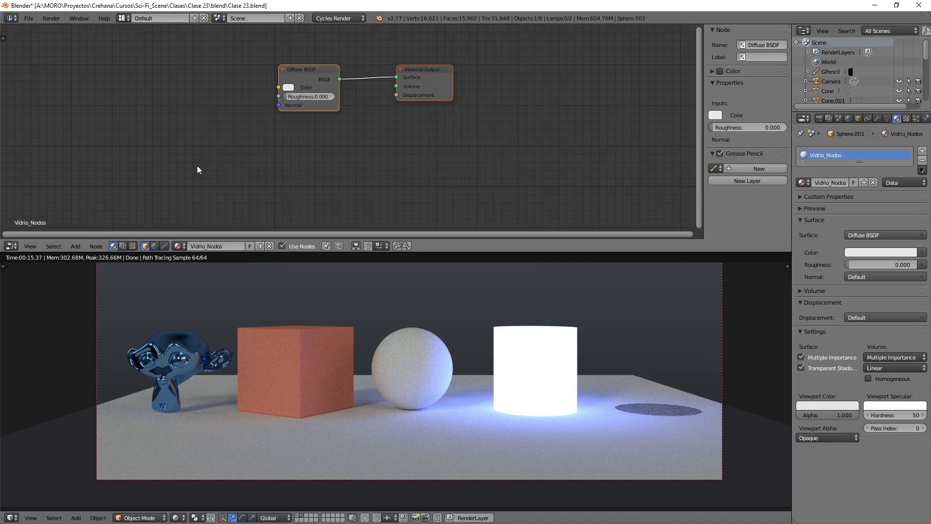
{"action": "key", "text": "shift+a"}
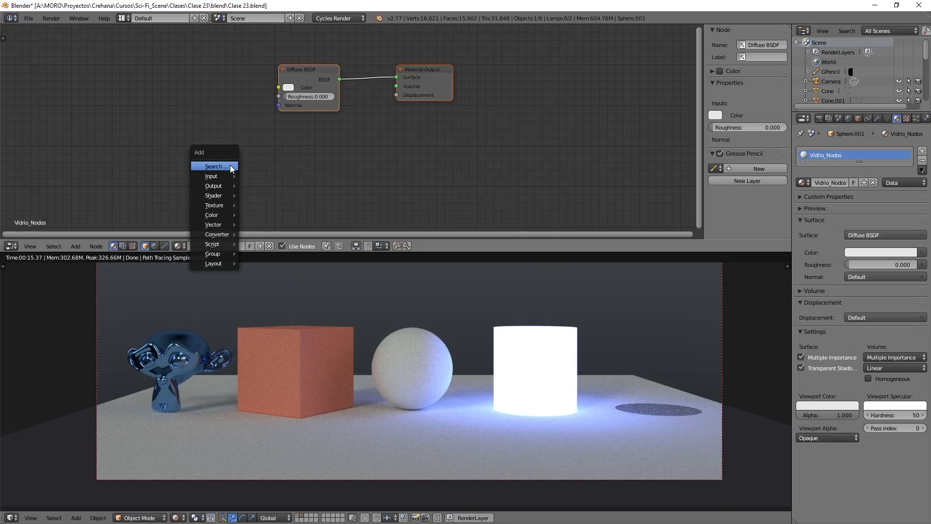
{"action": "mouse_move", "coordinate": [213, 195]}
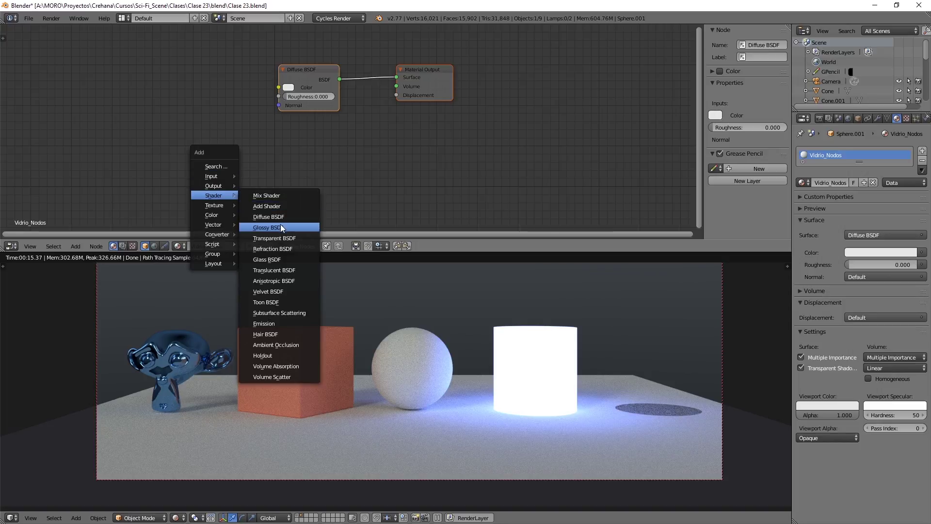
{"action": "left_click", "coordinate": [283, 197]}
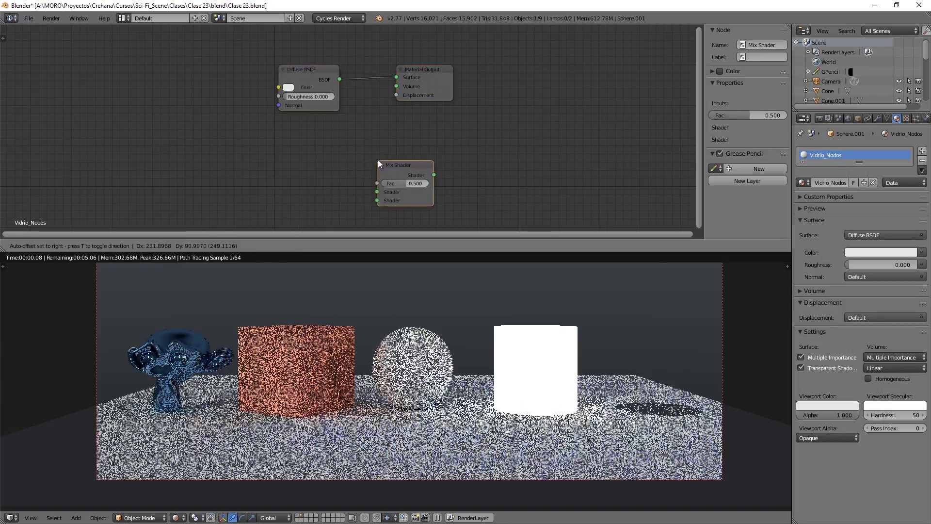
{"action": "left_click", "coordinate": [358, 120]}
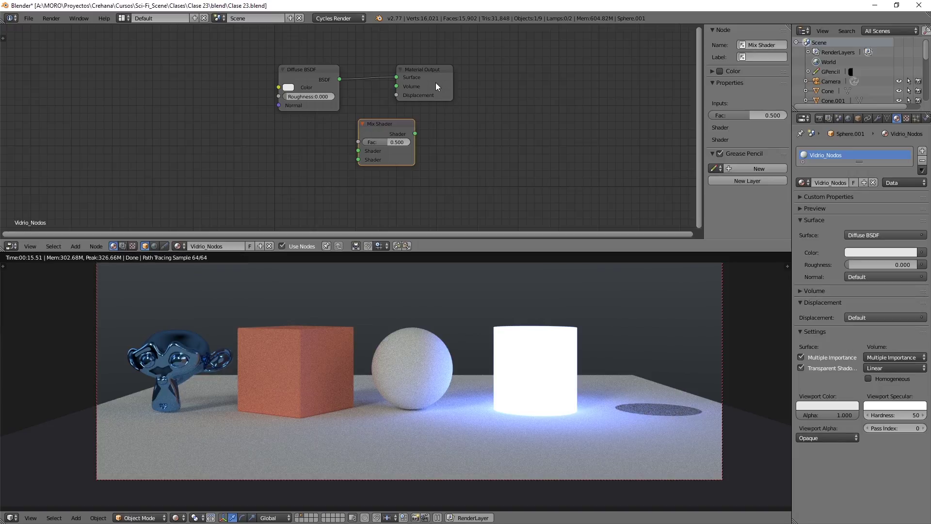
- Move the Material Output node far right and box-select the Diffuse BSDF and Mix Shader
{"action": "left_click_drag", "start_coordinate": [426, 70], "coordinate": [599, 70]}
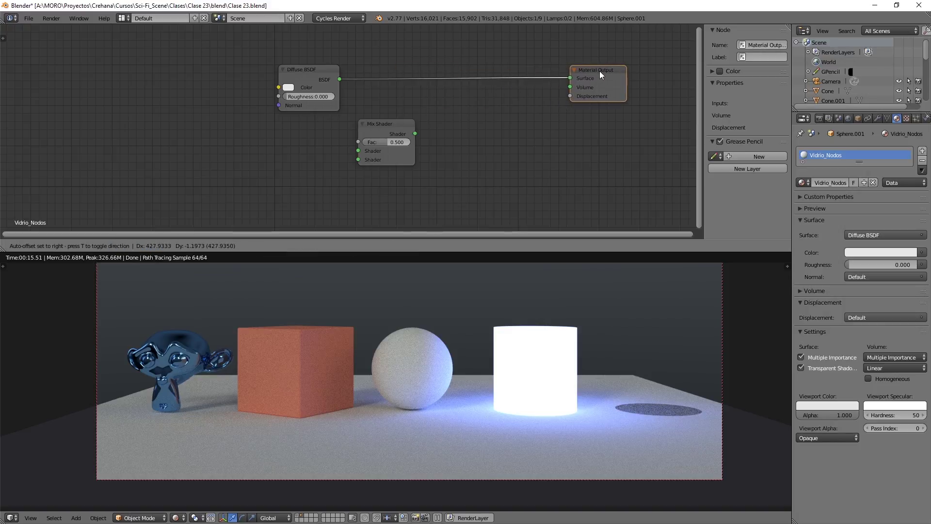
{"action": "mouse_move", "coordinate": [600, 66]}
{"action": "left_mouse_down"}
{"action": "mouse_move", "coordinate": [566, 89]}
{"action": "mouse_move", "coordinate": [593, 67]}
{"action": "left_mouse_up"}
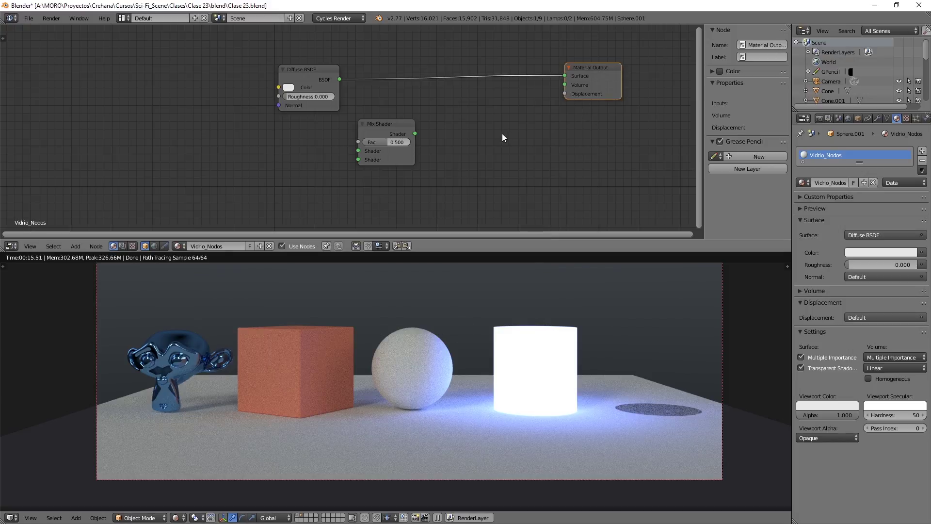
{"action": "scroll", "coordinate": [464, 141], "scroll_direction": "down", "scroll_amount": 1}
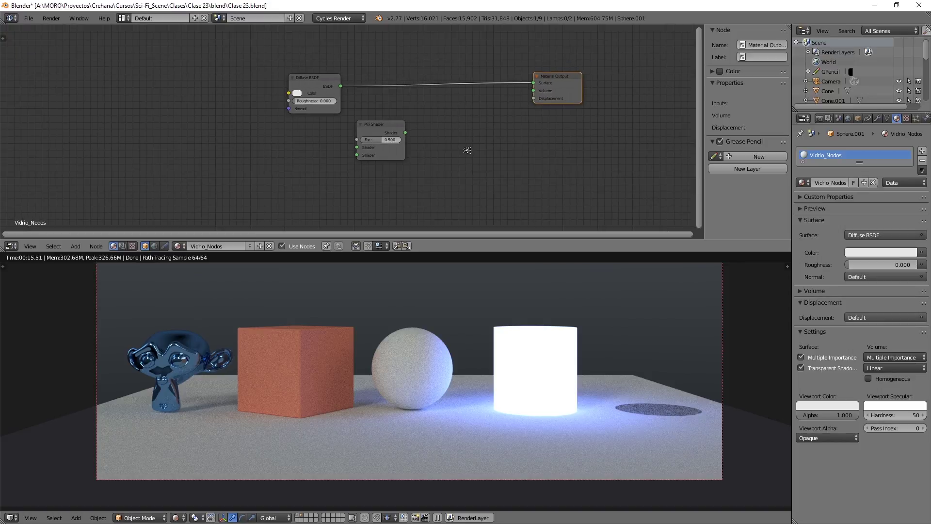
{"action": "scroll", "coordinate": [460, 148], "scroll_direction": "down", "scroll_amount": 1}
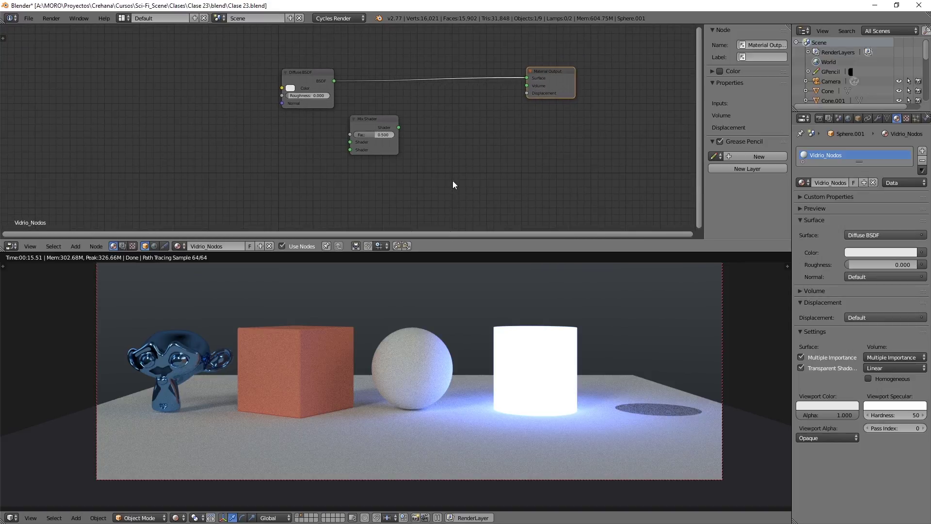
{"action": "left_click_drag", "start_coordinate": [452, 180], "coordinate": [236, 47]}
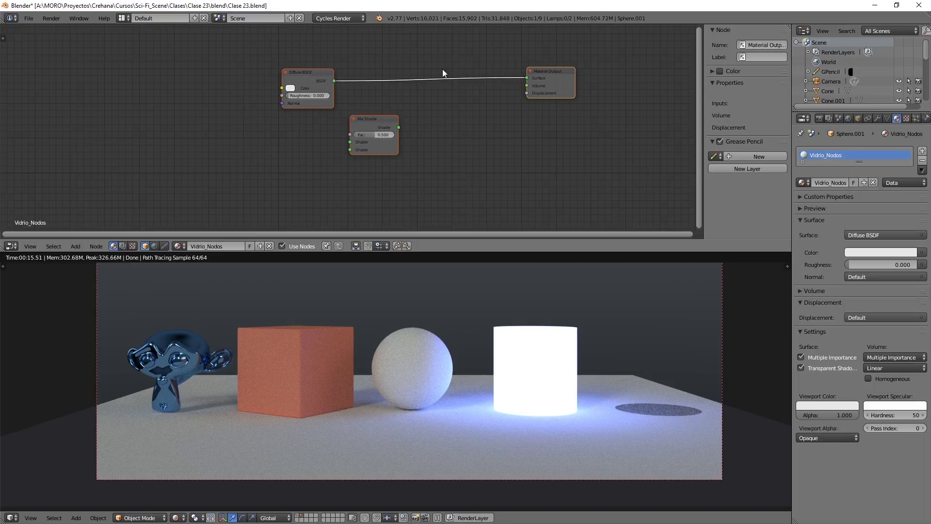
{"action": "key", "text": "g"}
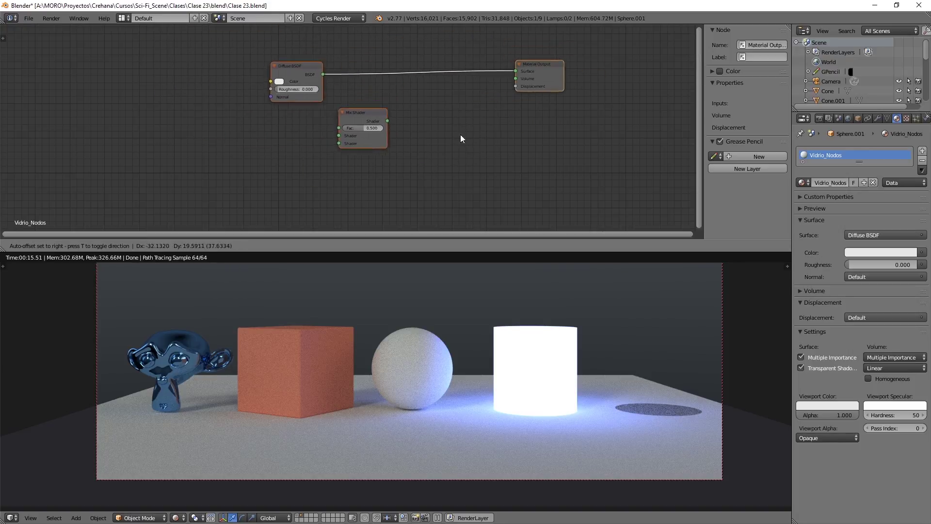
{"action": "key", "text": "Escape"}
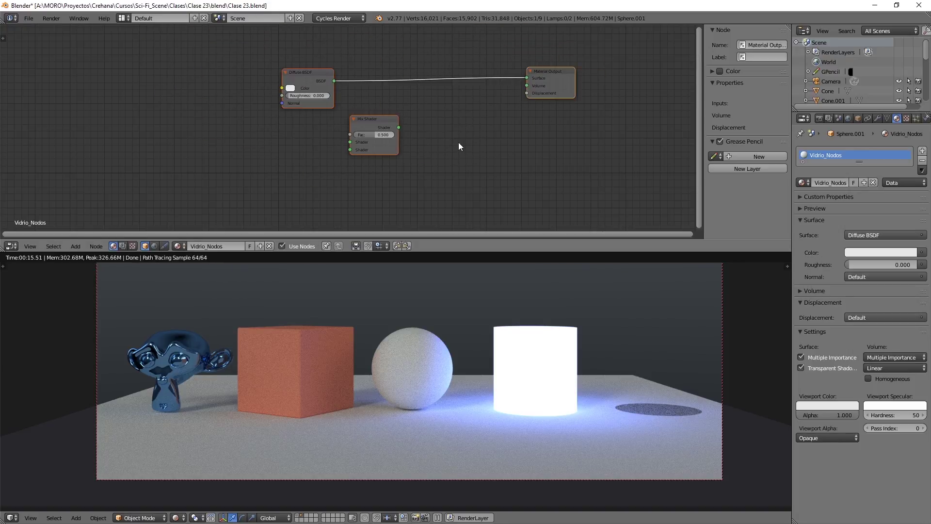
- Drag the Mix Shader node up and right toward the Material Output
{"action": "right_click", "coordinate": [376, 119]}
{"action": "key", "text": "g"}
{"action": "right_click", "coordinate": [385, 163]}
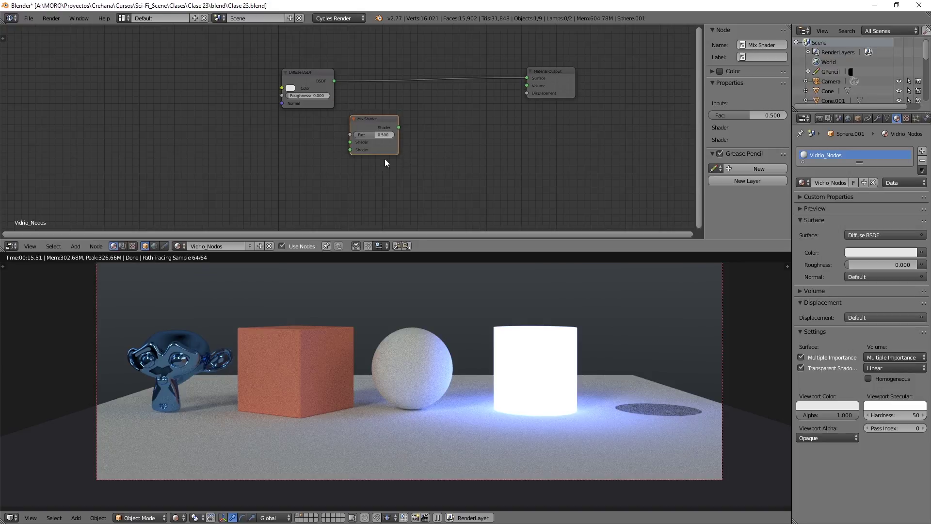
{"action": "right_click", "coordinate": [321, 86], "text": "shift"}
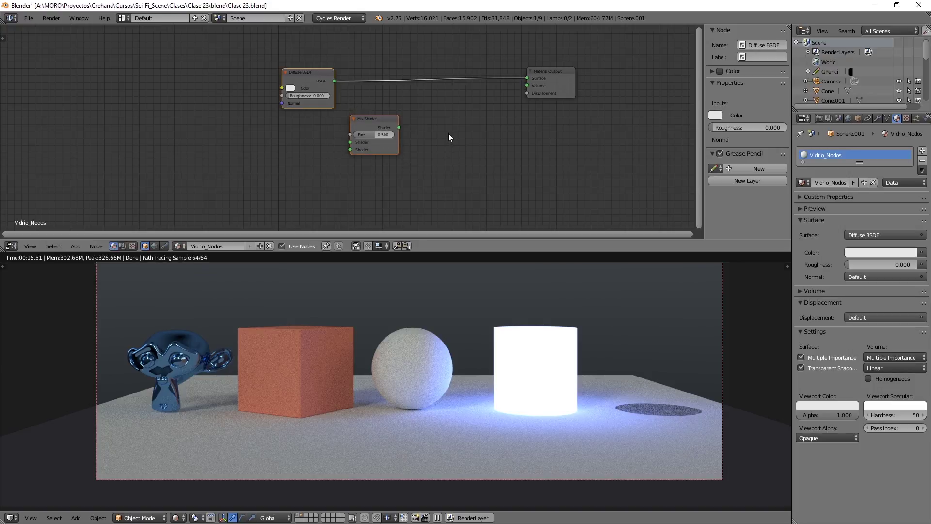
{"action": "key", "text": "s"}
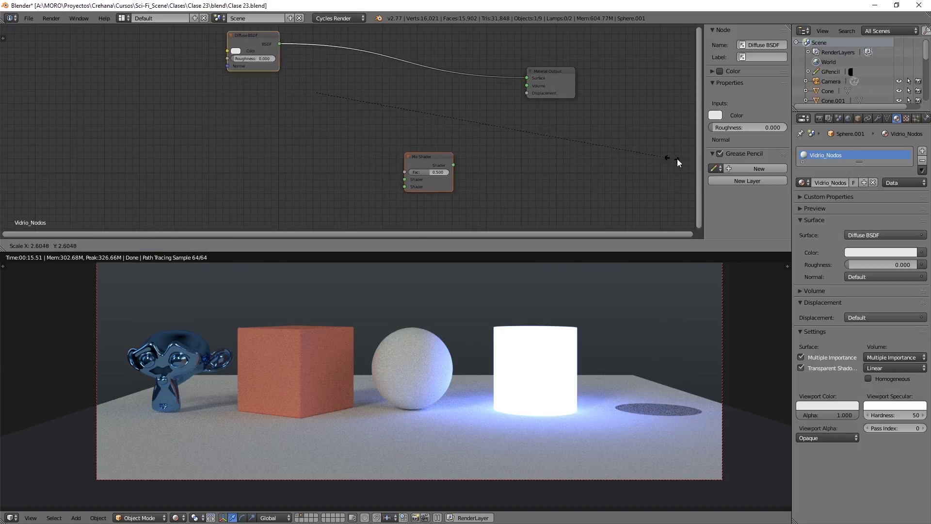
{"action": "right_click", "coordinate": [493, 153]}
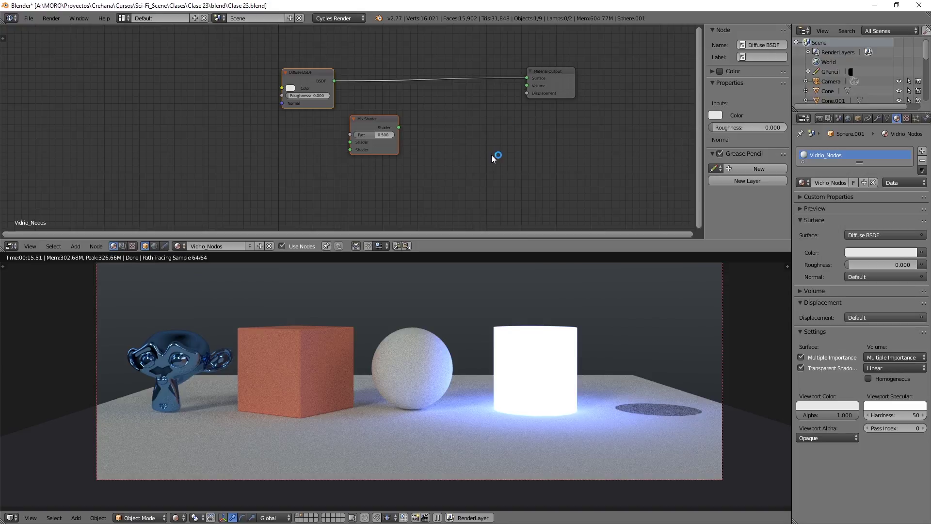
{"action": "key", "text": "r"}
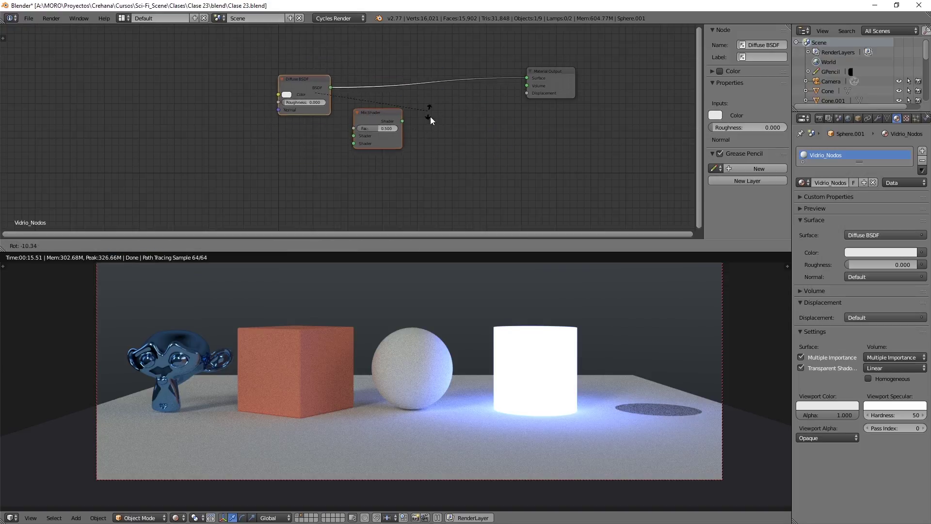
{"action": "right_click", "coordinate": [430, 103]}
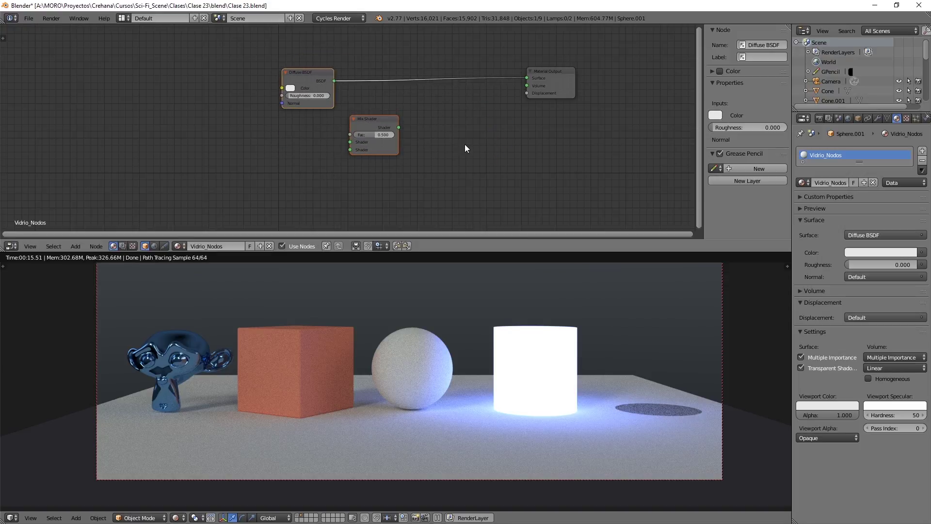
{"action": "left_click_drag", "start_coordinate": [376, 120], "coordinate": [433, 106]}
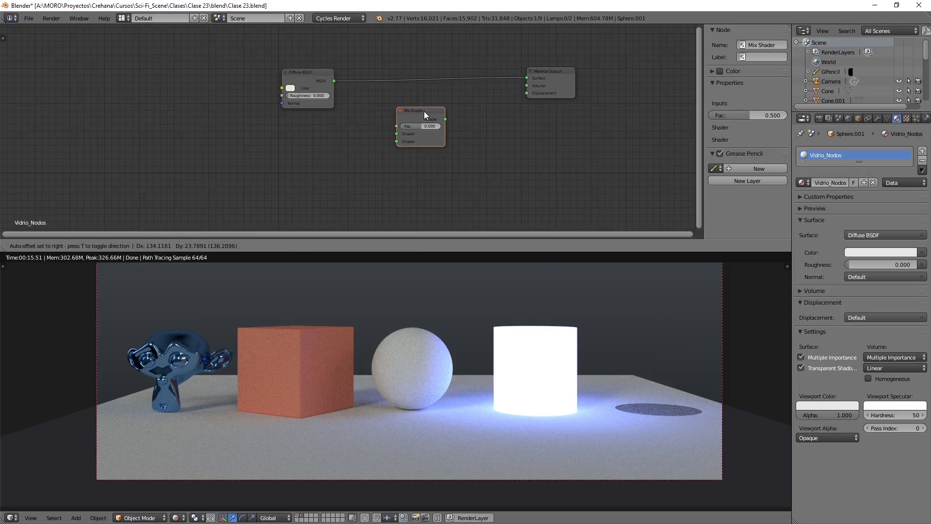
- Link the Diffuse BSDF output into both Shader inputs of the Mix Shader
{"action": "left_click", "coordinate": [333, 81]}
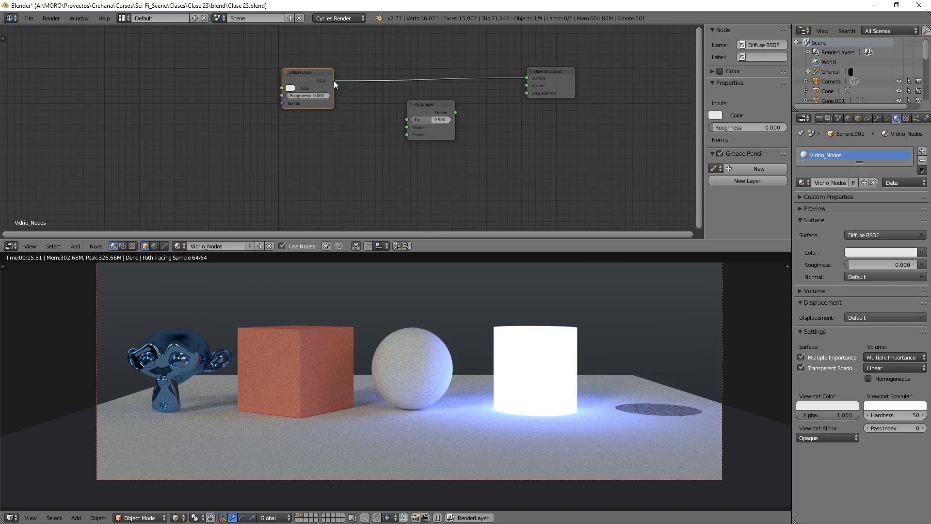
{"action": "left_click_drag", "start_coordinate": [333, 81], "coordinate": [334, 81]}
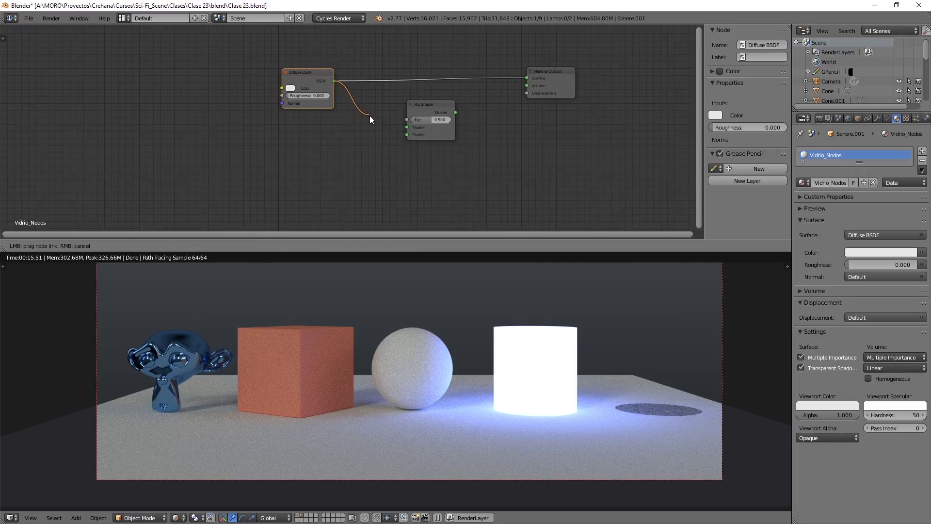
{"action": "left_click_drag", "start_coordinate": [370, 117], "coordinate": [406, 128]}
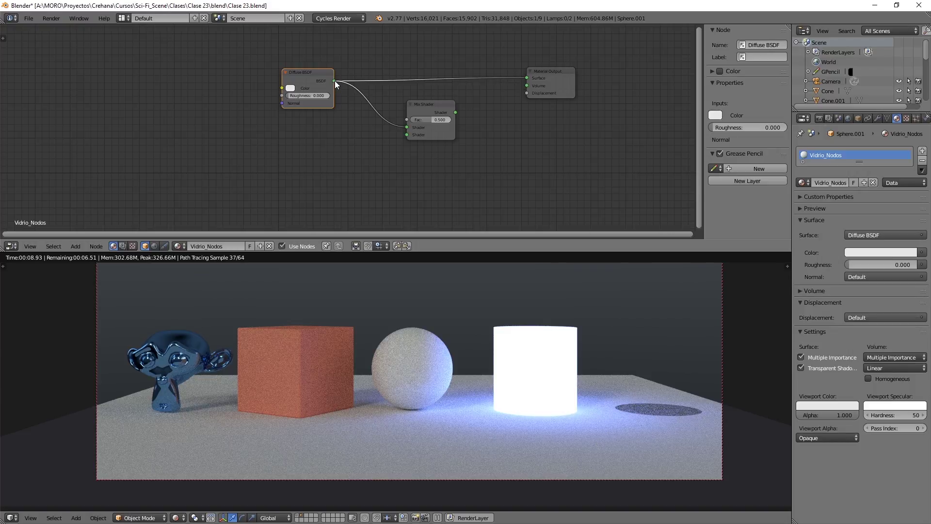
{"action": "left_click_drag", "start_coordinate": [335, 81], "coordinate": [339, 84]}
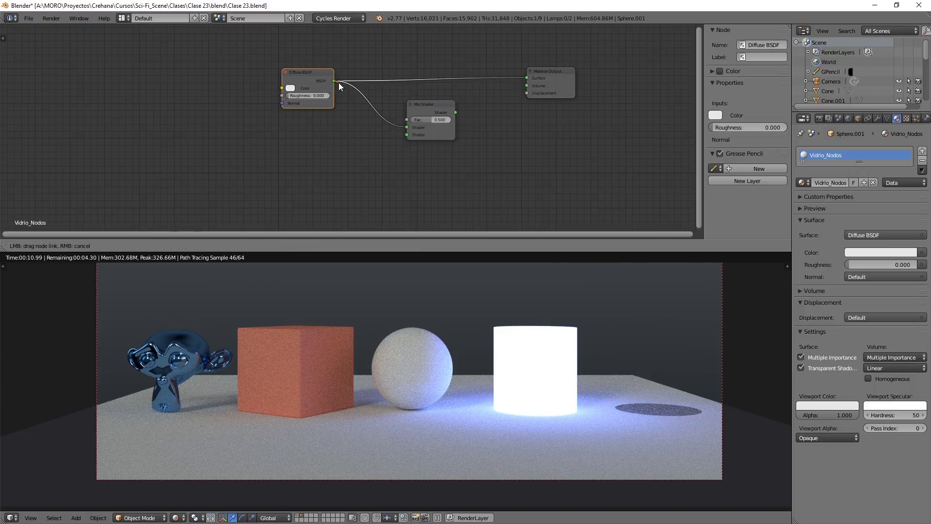
{"action": "left_click_drag", "start_coordinate": [370, 124], "coordinate": [403, 137]}
{"action": "left_click_drag", "start_coordinate": [404, 139], "coordinate": [404, 142]}
{"action": "middle_click_drag", "start_coordinate": [389, 164], "coordinate": [403, 134]}
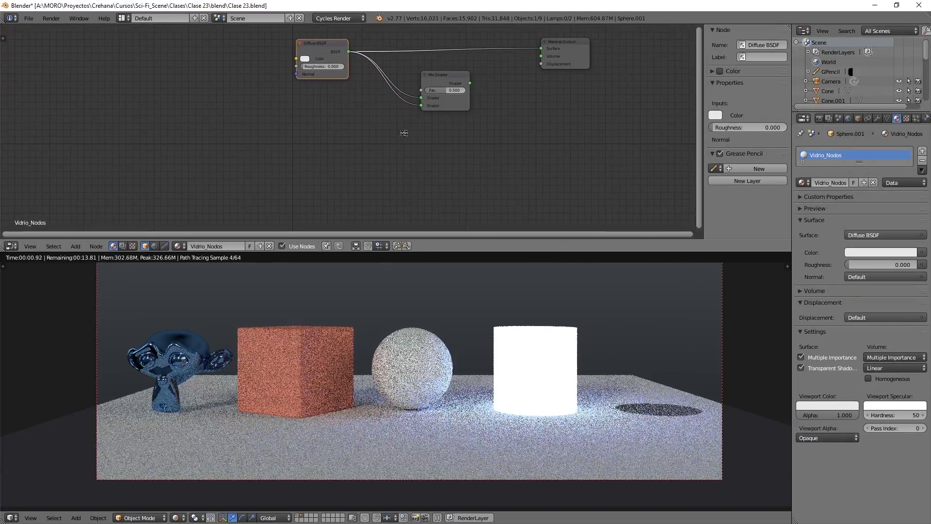
- Add a Glossy BSDF into the Mix Shader and route the Mix Shader to Material Output Surface
{"action": "key", "text": "shift+a"}
{"action": "mouse_move", "coordinate": [332, 149]}
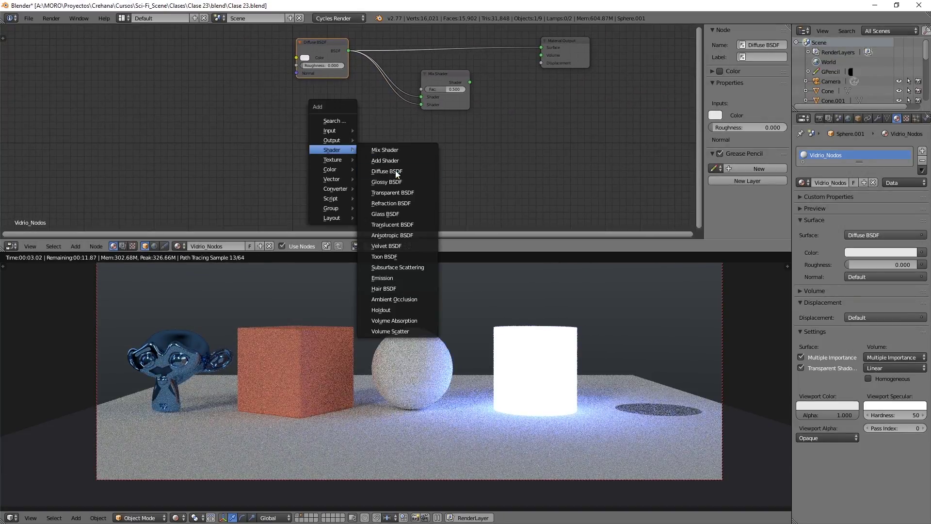
{"action": "left_click", "coordinate": [396, 179]}
{"action": "left_click", "coordinate": [298, 125]}
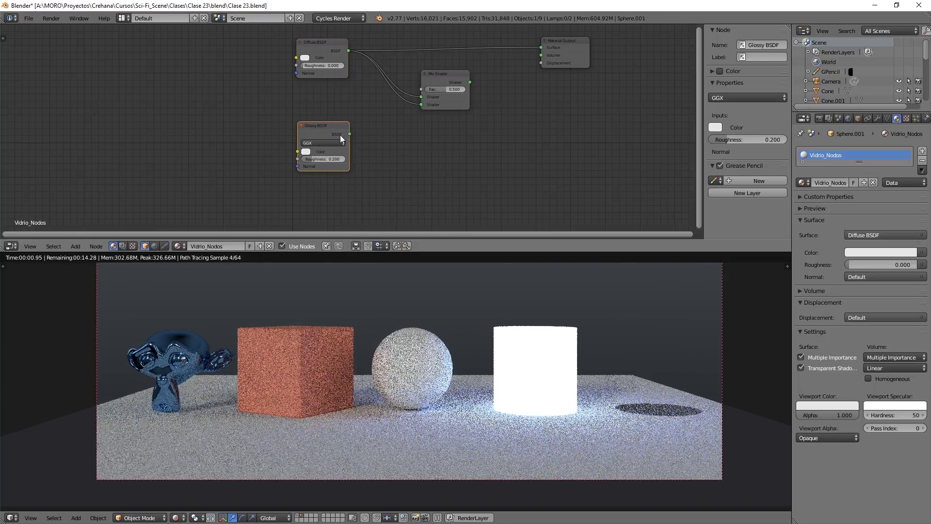
{"action": "mouse_move", "coordinate": [349, 133]}
{"action": "left_mouse_down"}
{"action": "mouse_move", "coordinate": [388, 122]}
{"action": "mouse_move", "coordinate": [419, 97]}
{"action": "left_mouse_up"}
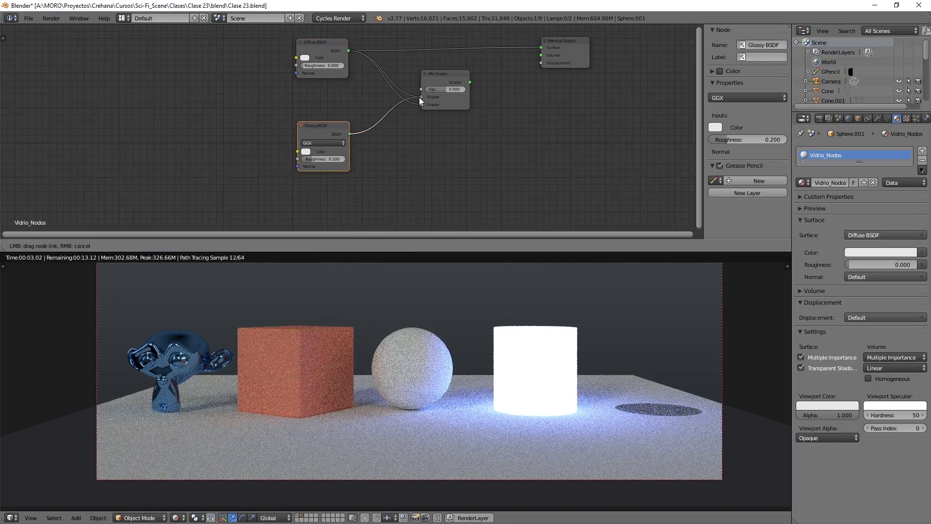
{"action": "middle_click_drag", "start_coordinate": [436, 145], "coordinate": [397, 188]}
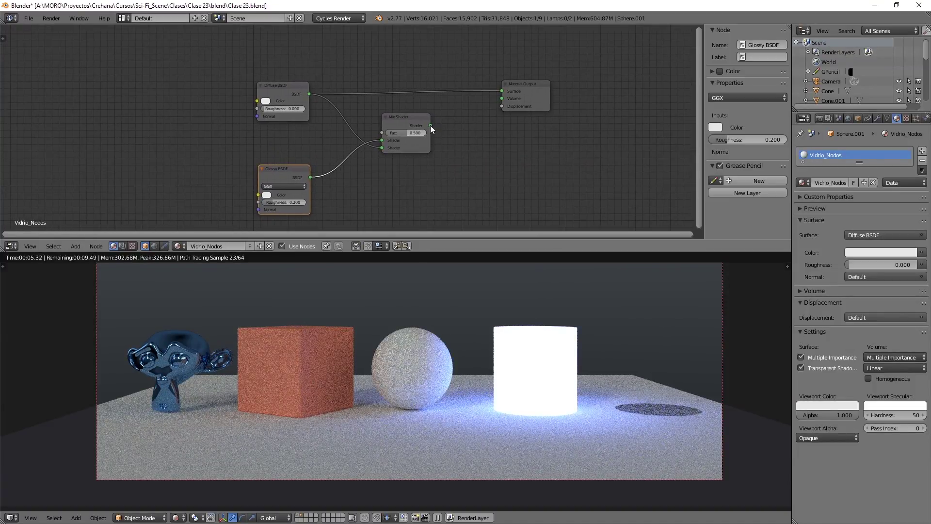
{"action": "left_click_drag", "start_coordinate": [430, 126], "coordinate": [501, 89]}
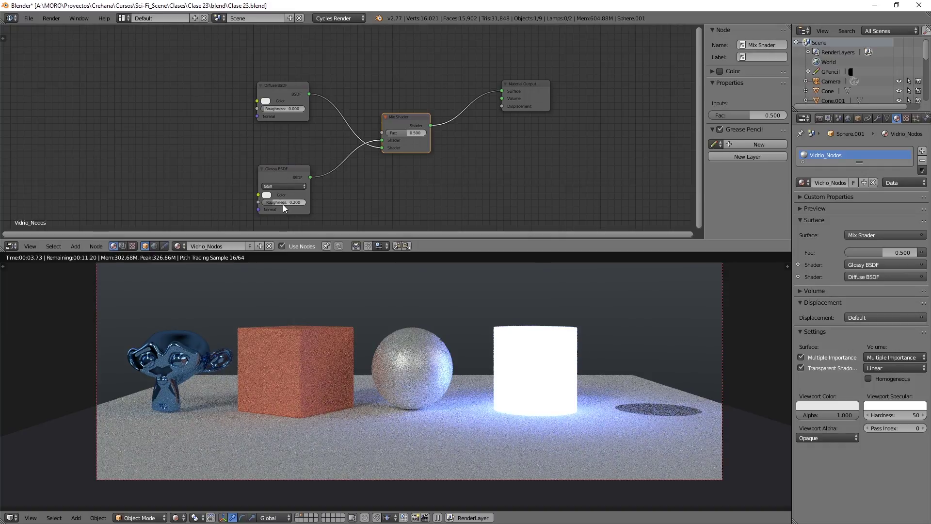
- Set the Glossy roughness to 0.000 and place the Glossy node above the Diffuse
{"action": "left_click_drag", "start_coordinate": [284, 204], "coordinate": [264, 201]}
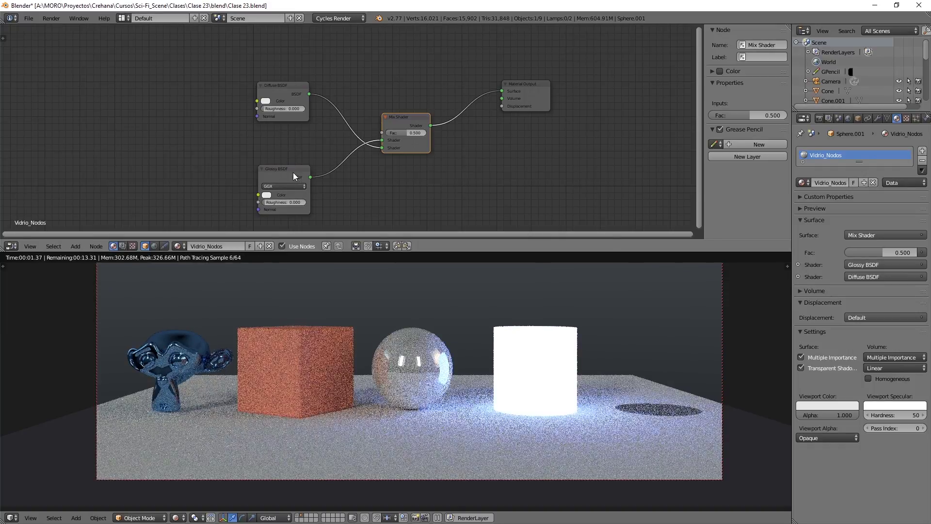
{"action": "left_click_drag", "start_coordinate": [290, 100], "coordinate": [292, 130]}
{"action": "left_click_drag", "start_coordinate": [294, 176], "coordinate": [298, 66]}
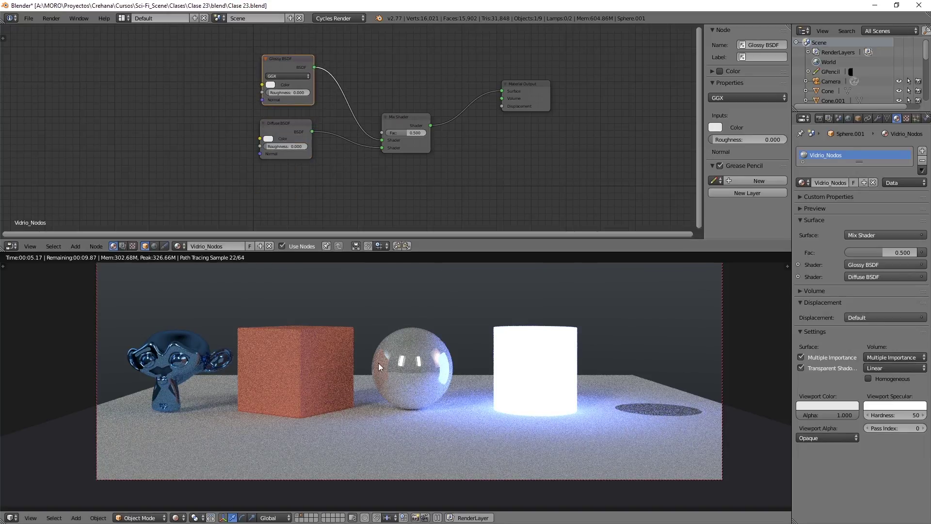
{"action": "middle_click_drag", "start_coordinate": [461, 157], "coordinate": [435, 163]}
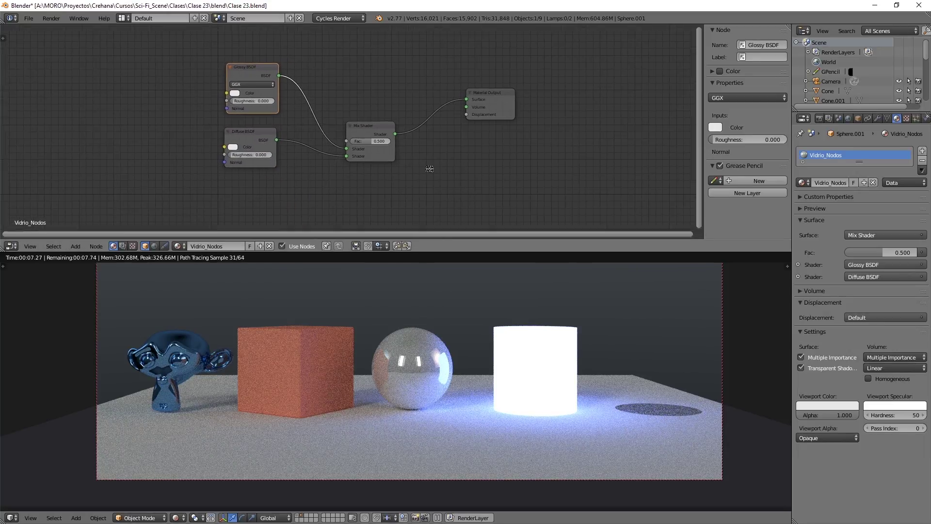
- Switch the sphere to the Vidrio material and frame all of its nodes
{"action": "left_click", "coordinate": [802, 183]}
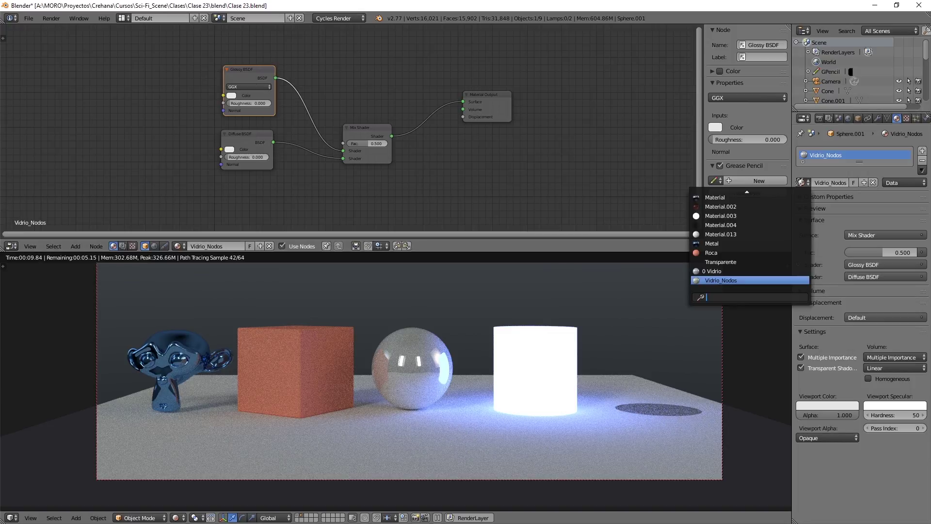
{"action": "left_click", "coordinate": [717, 269]}
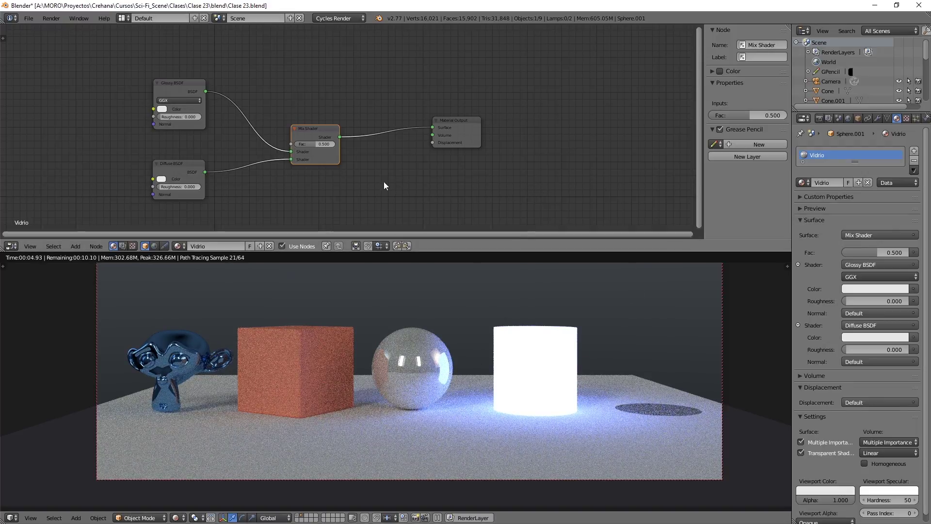
{"action": "key", "text": "Home"}
{"action": "middle_click_drag", "start_coordinate": [392, 148], "coordinate": [395, 136]}
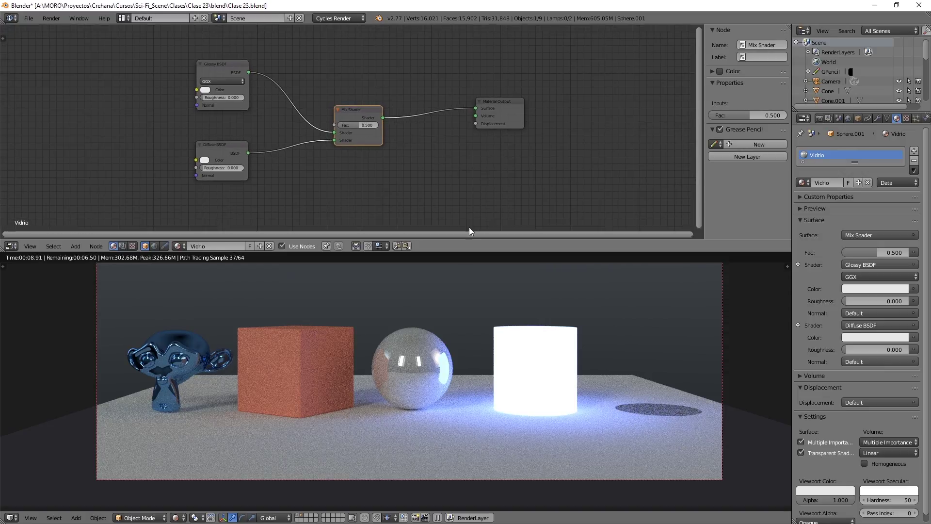
- Inspect the Glossy BSDF, Diffuse BSDF, Mix Shader and Material Output nodes
{"action": "left_click", "coordinate": [228, 69]}
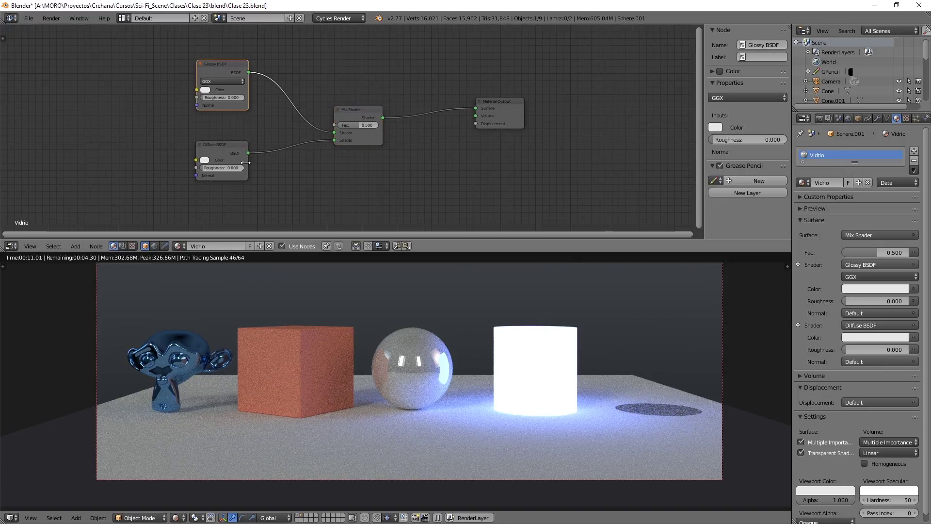
{"action": "left_click", "coordinate": [228, 147]}
{"action": "left_click", "coordinate": [350, 115]}
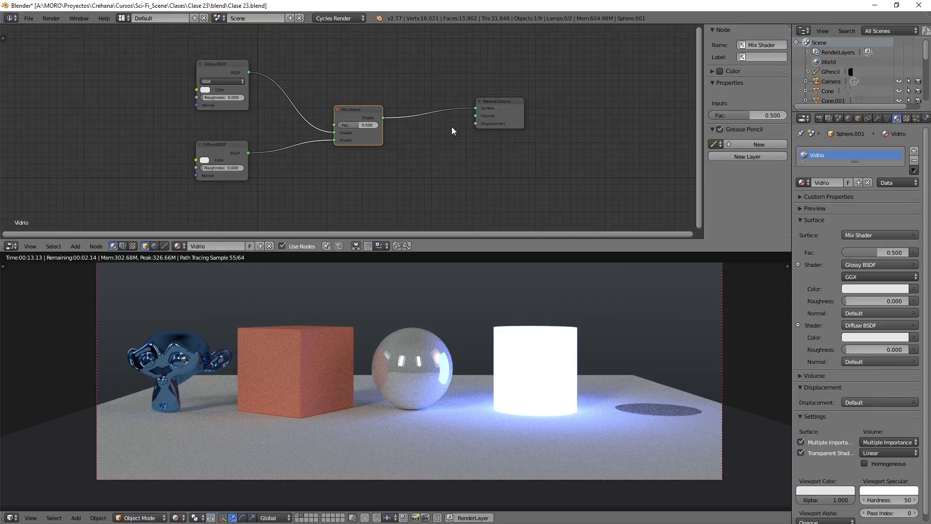
{"action": "left_click", "coordinate": [495, 103]}
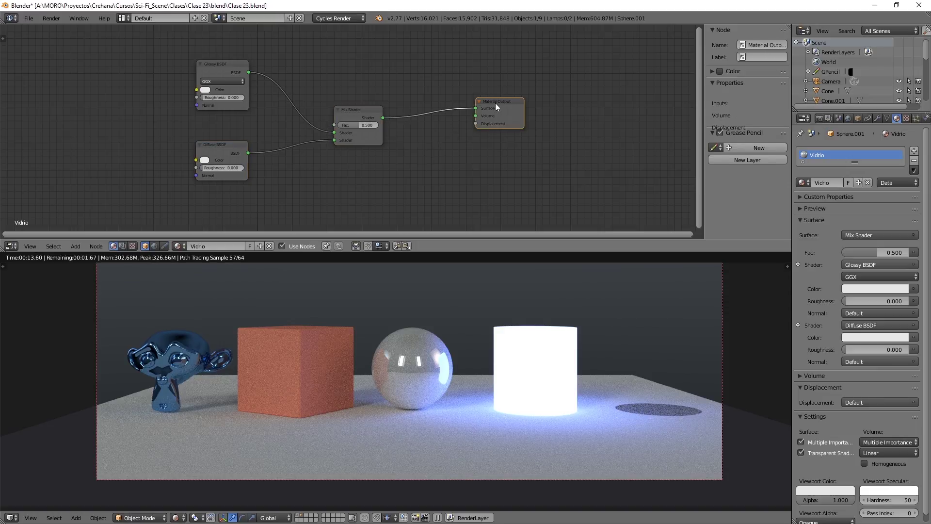
- Switch the sphere back to the Vidrio_Nodos material
{"action": "left_click", "coordinate": [802, 183]}
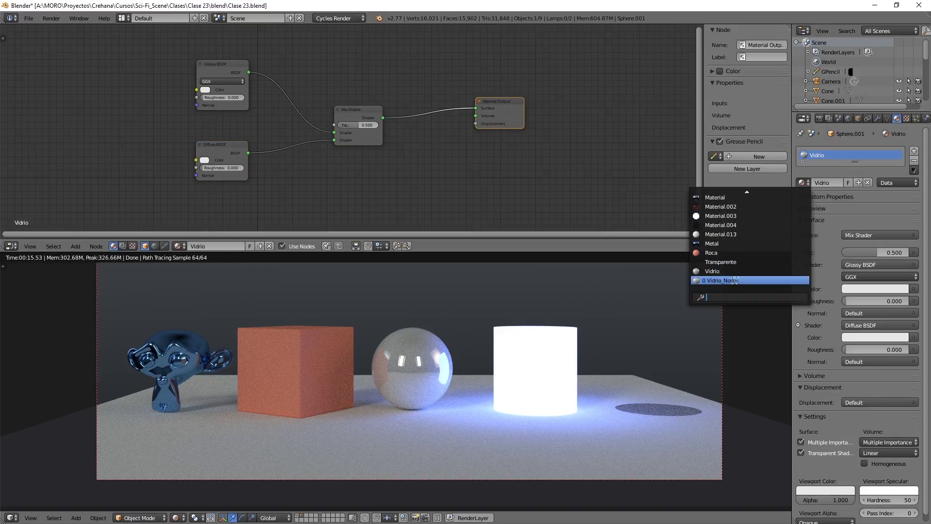
{"action": "left_click", "coordinate": [734, 280]}
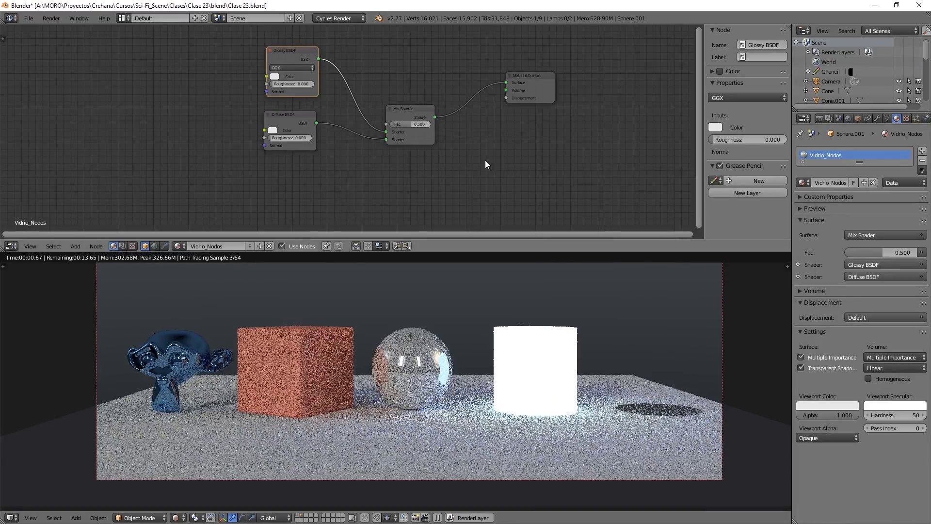
{"action": "scroll", "coordinate": [464, 157], "scroll_direction": "down", "scroll_amount": 1}
- Nudge the Mix Shader up and unlink Glossy BSDF from its first Shader input
{"action": "middle_click_drag", "start_coordinate": [464, 156], "coordinate": [436, 172]}
{"action": "left_click_drag", "start_coordinate": [385, 127], "coordinate": [390, 101]}
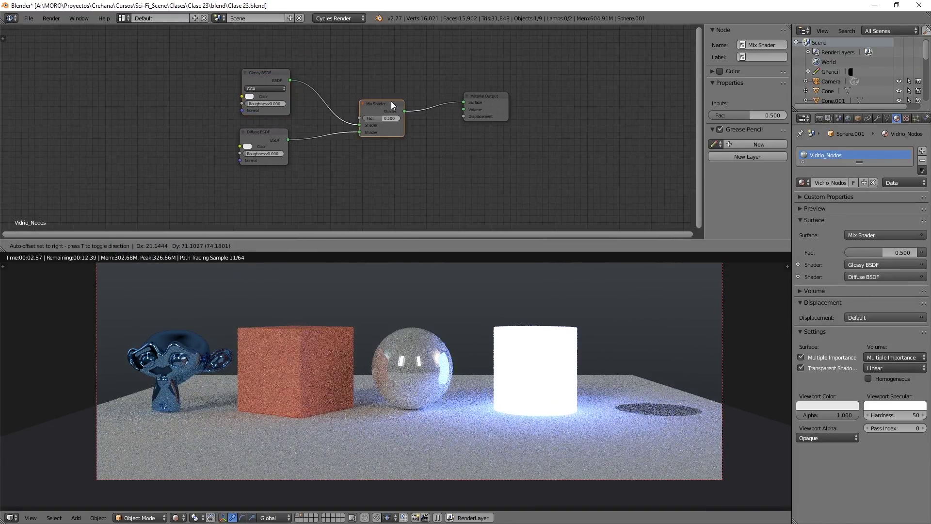
{"action": "middle_click_drag", "start_coordinate": [442, 159], "coordinate": [488, 170]}
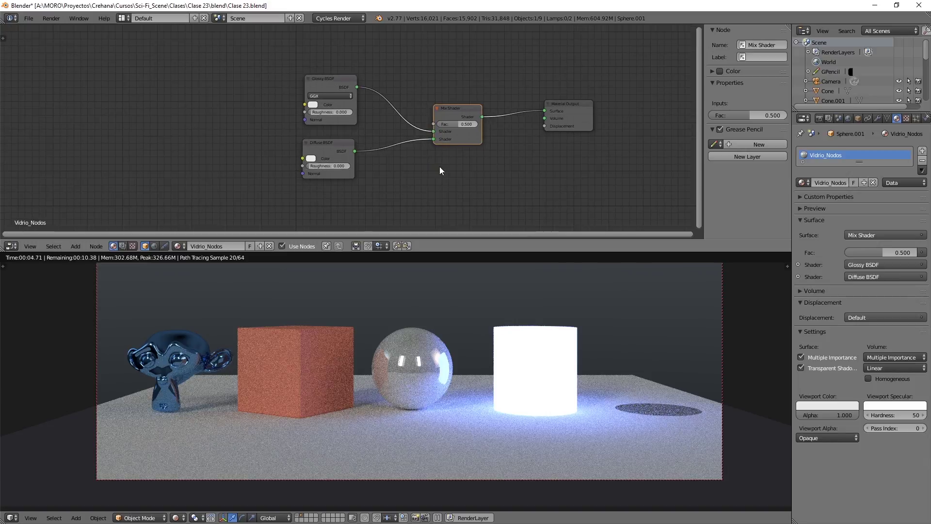
{"action": "scroll", "coordinate": [440, 167], "scroll_direction": "up", "scroll_amount": 1}
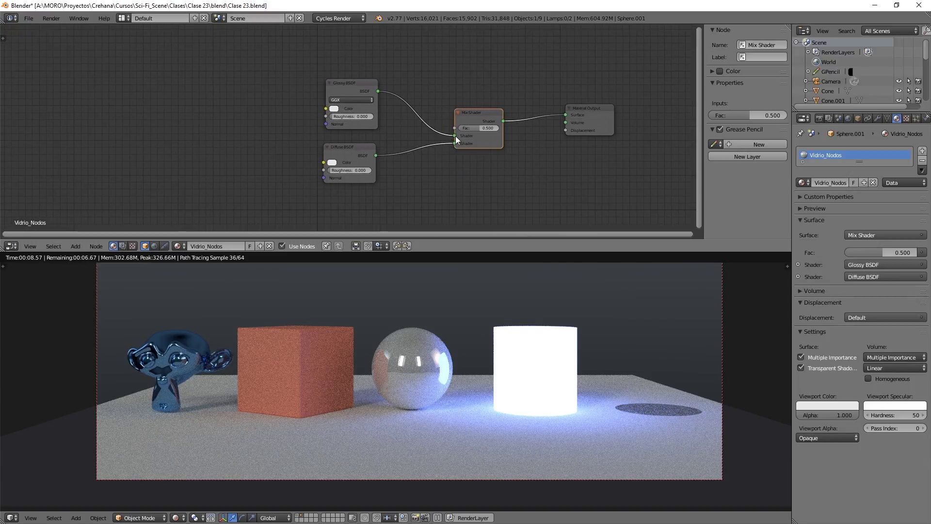
{"action": "left_click_drag", "start_coordinate": [455, 135], "coordinate": [418, 104]}
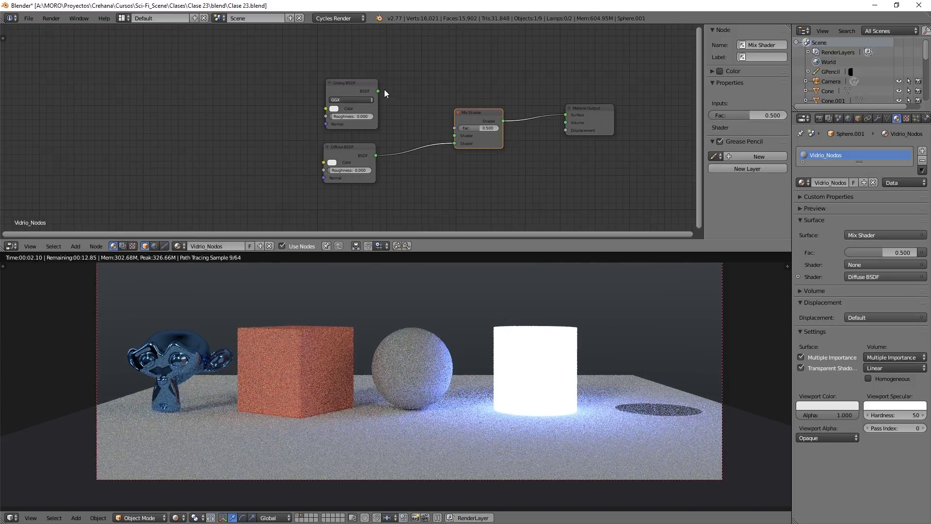
- Cut the Mix Shader's links and relink Glossy and Diffuse BSDF into its two Shader inputs
{"action": "left_click_drag", "start_coordinate": [377, 90], "coordinate": [455, 135]}
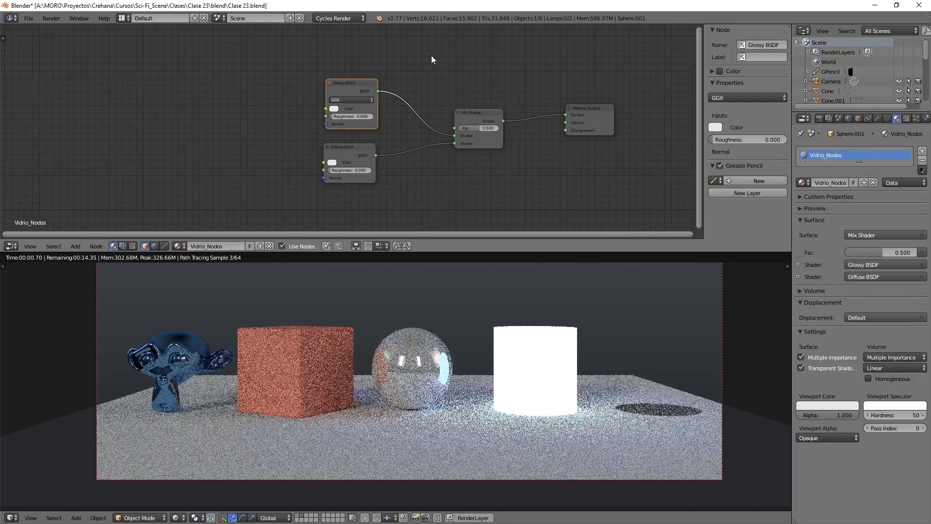
{"action": "right_click_drag", "start_coordinate": [426, 56], "coordinate": [431, 197], "text": "ctrl"}
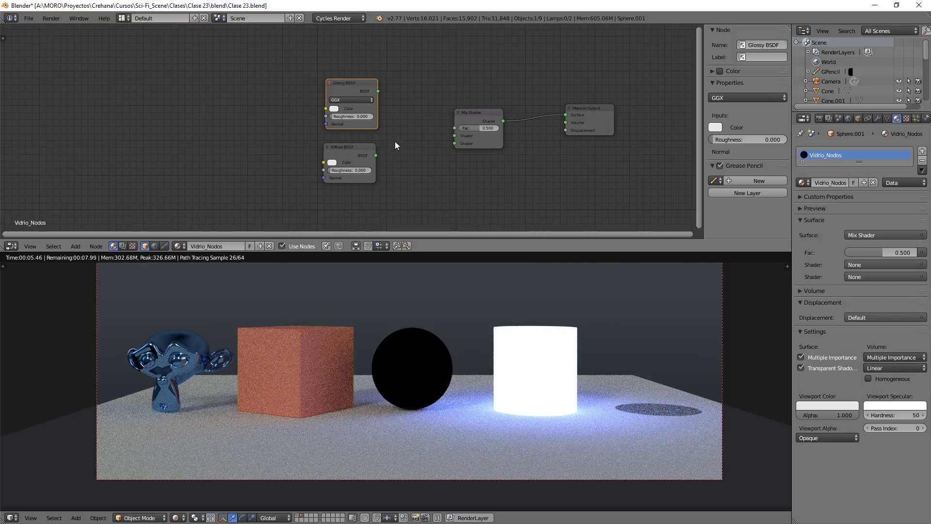
{"action": "left_click_drag", "start_coordinate": [379, 91], "coordinate": [454, 136]}
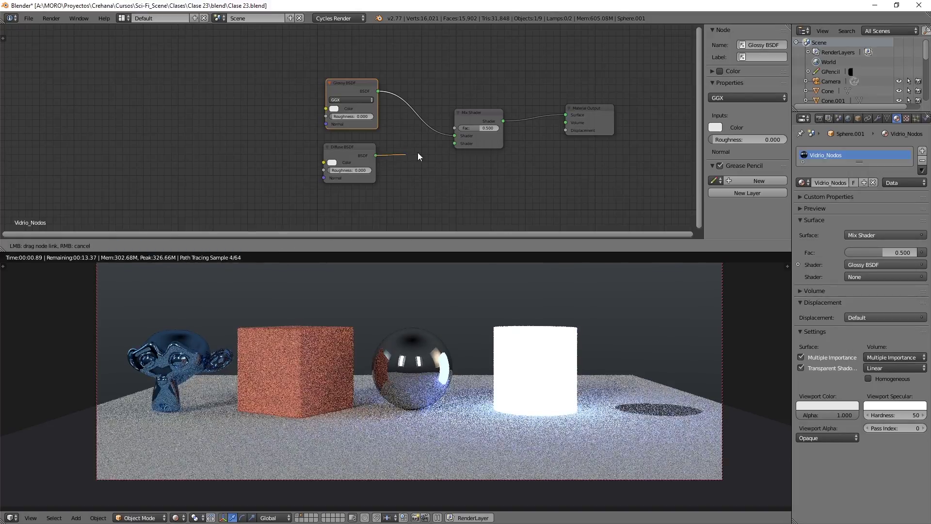
{"action": "left_click_drag", "start_coordinate": [374, 156], "coordinate": [453, 144]}
{"action": "middle_click_drag", "start_coordinate": [379, 91], "coordinate": [402, 83]}
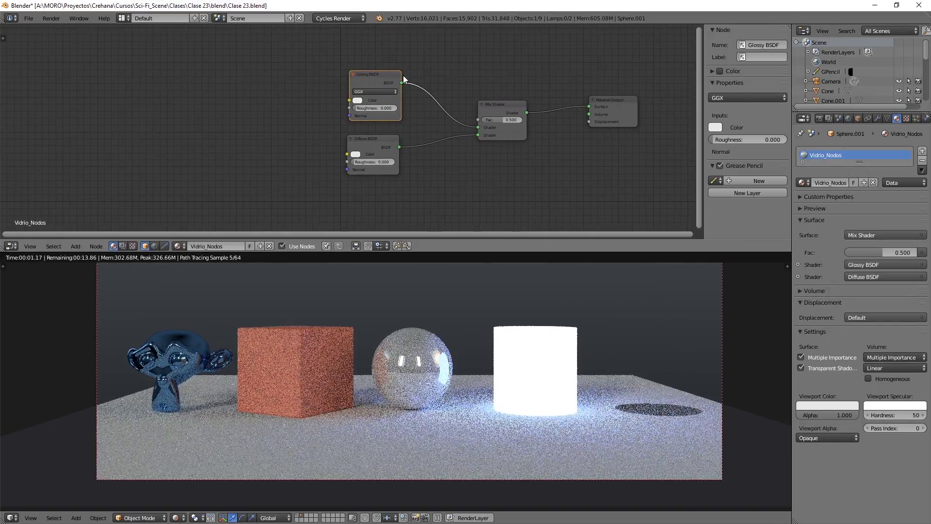
- Nudge the Glossy BSDF node and shift the Mix Shader slightly left
{"action": "left_click_drag", "start_coordinate": [379, 80], "coordinate": [379, 82]}
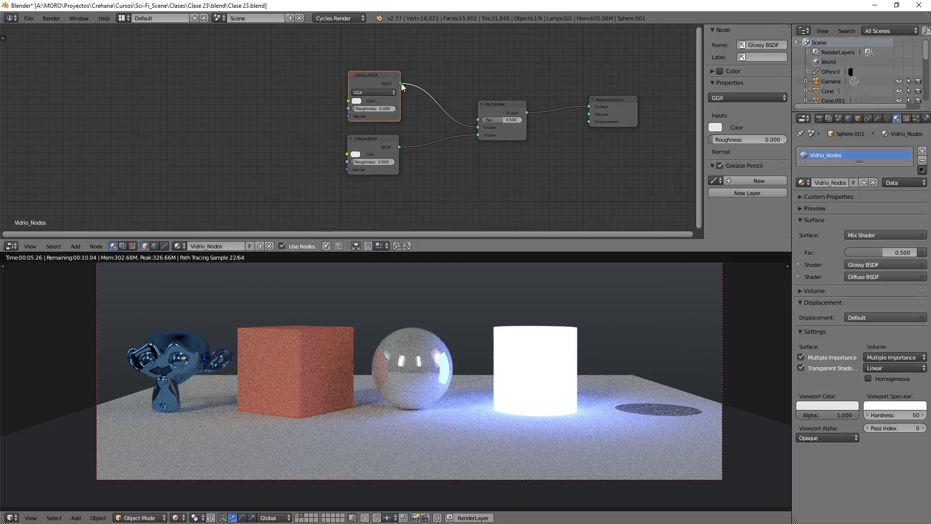
{"action": "left_click", "coordinate": [398, 146]}
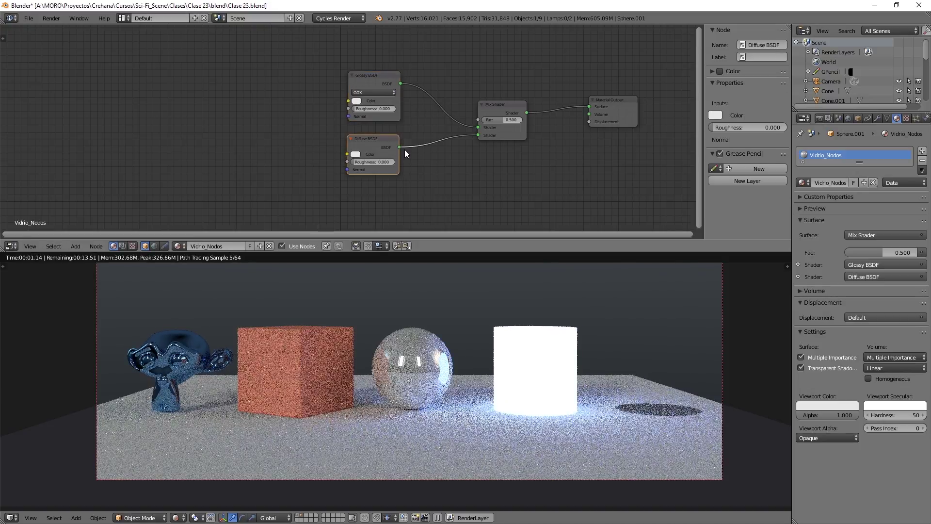
{"action": "left_click_drag", "start_coordinate": [494, 106], "coordinate": [487, 106]}
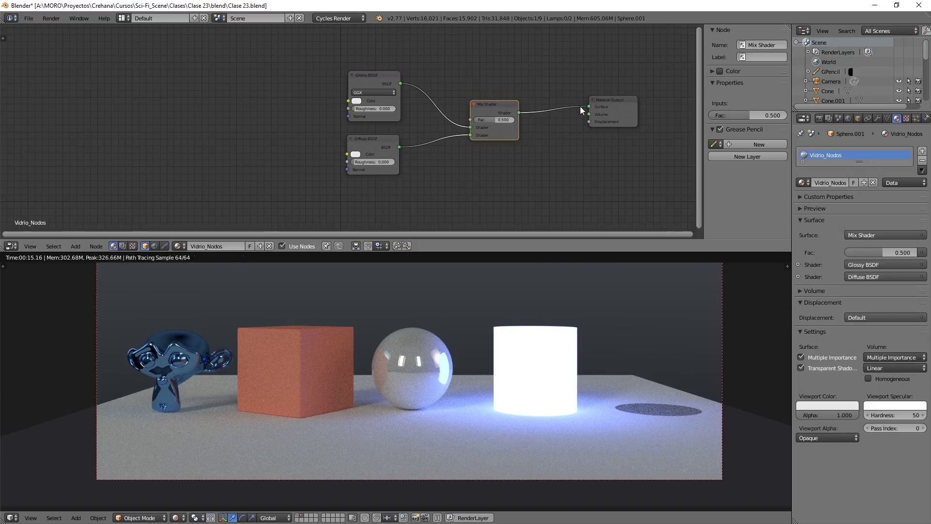
- Test pulling links from Glossy's Color, Roughness and Normal inputs, leaving them unconnected
{"action": "mouse_move", "coordinate": [438, 158]}
{"action": "middle_mouse_down"}
{"action": "mouse_move", "coordinate": [518, 168]}
{"action": "mouse_move", "coordinate": [541, 157]}
{"action": "middle_mouse_up"}
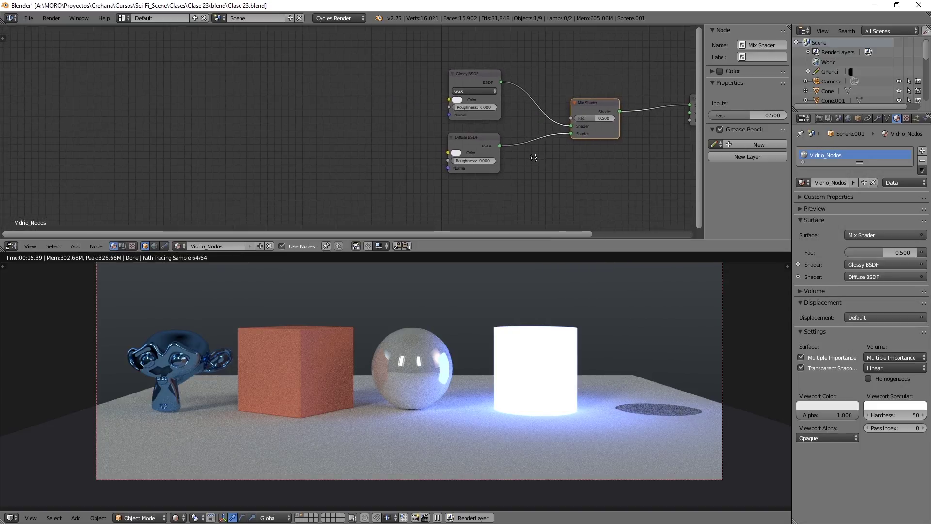
{"action": "scroll", "coordinate": [439, 110], "scroll_direction": "up", "scroll_amount": 2}
{"action": "middle_click_drag", "start_coordinate": [449, 114], "coordinate": [396, 113]}
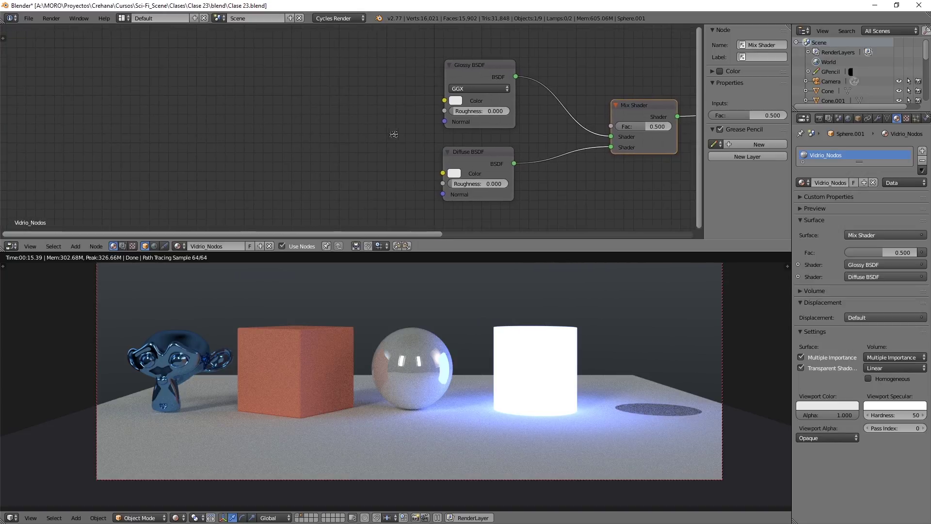
{"action": "left_click_drag", "start_coordinate": [443, 100], "coordinate": [426, 103]}
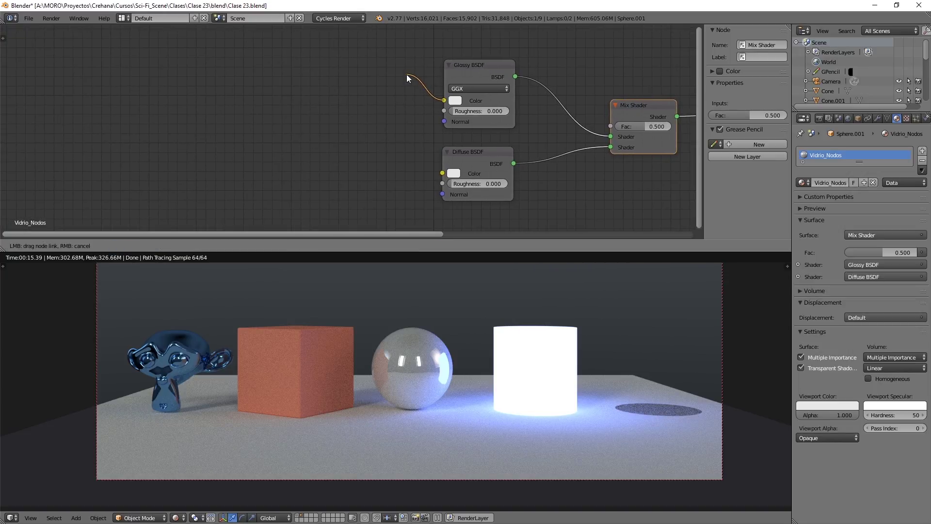
{"action": "mouse_move", "coordinate": [408, 74]}
{"action": "left_mouse_down"}
{"action": "mouse_move", "coordinate": [428, 112]}
{"action": "mouse_move", "coordinate": [400, 126]}
{"action": "mouse_move", "coordinate": [401, 88]}
{"action": "left_mouse_up"}
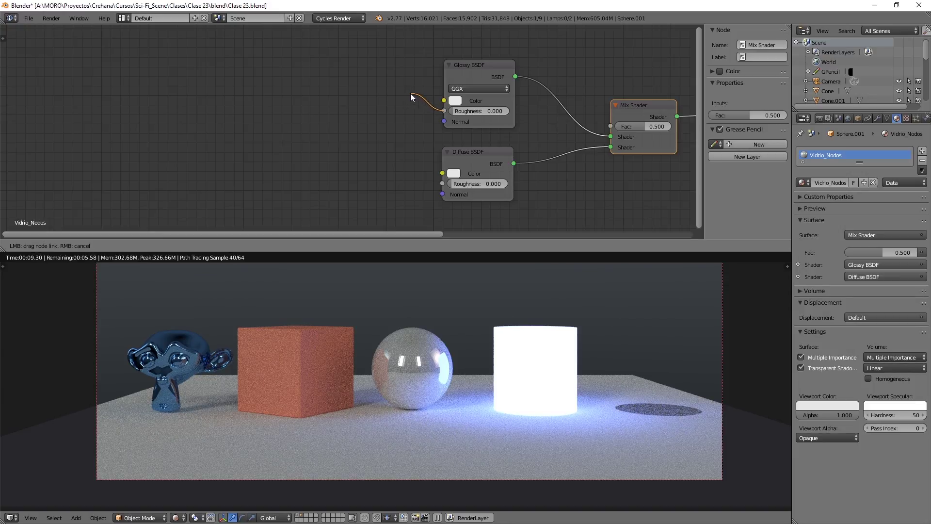
{"action": "left_click_drag", "start_coordinate": [408, 97], "coordinate": [406, 88]}
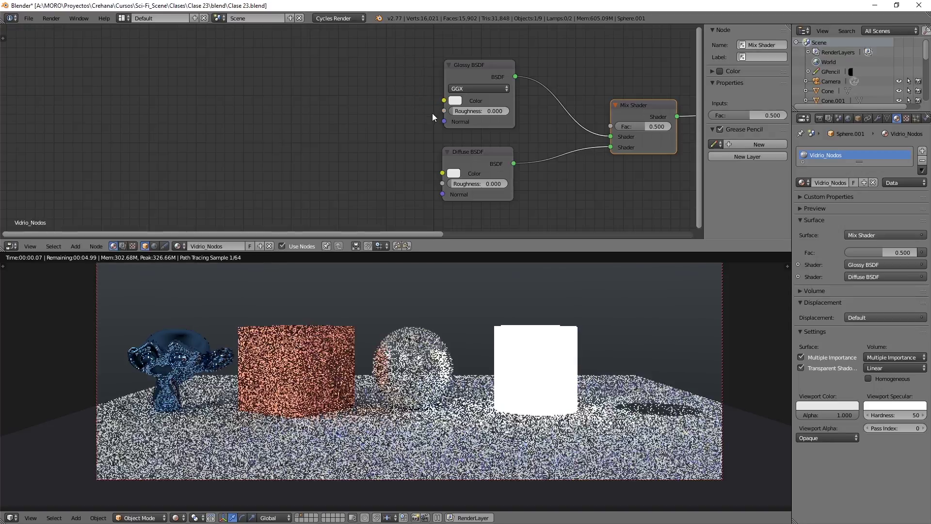
{"action": "mouse_move", "coordinate": [443, 121]}
{"action": "left_mouse_down"}
{"action": "mouse_move", "coordinate": [403, 92]}
{"action": "mouse_move", "coordinate": [412, 111]}
{"action": "mouse_move", "coordinate": [407, 94]}
{"action": "mouse_move", "coordinate": [400, 123]}
{"action": "left_mouse_up"}
{"action": "scroll", "coordinate": [407, 118], "scroll_direction": "down", "scroll_amount": 2}
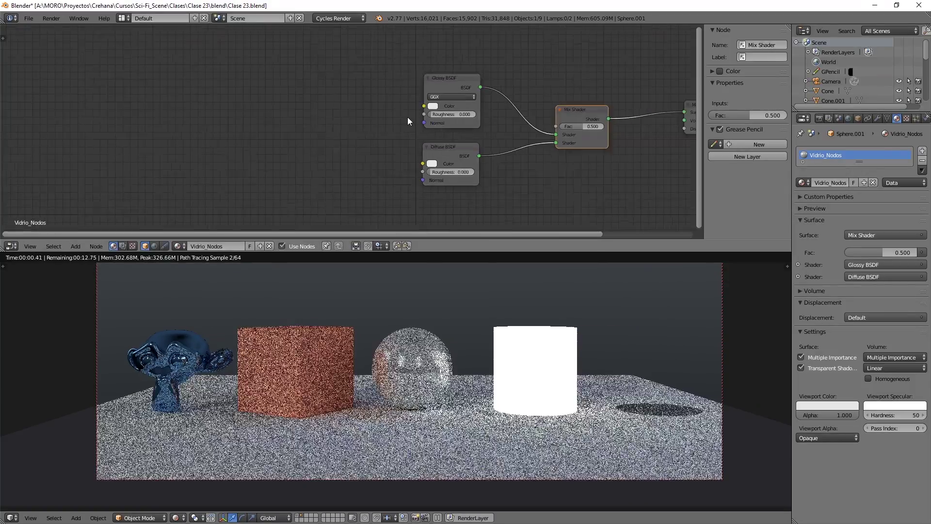
{"action": "middle_click_drag", "start_coordinate": [407, 118], "coordinate": [244, 120]}
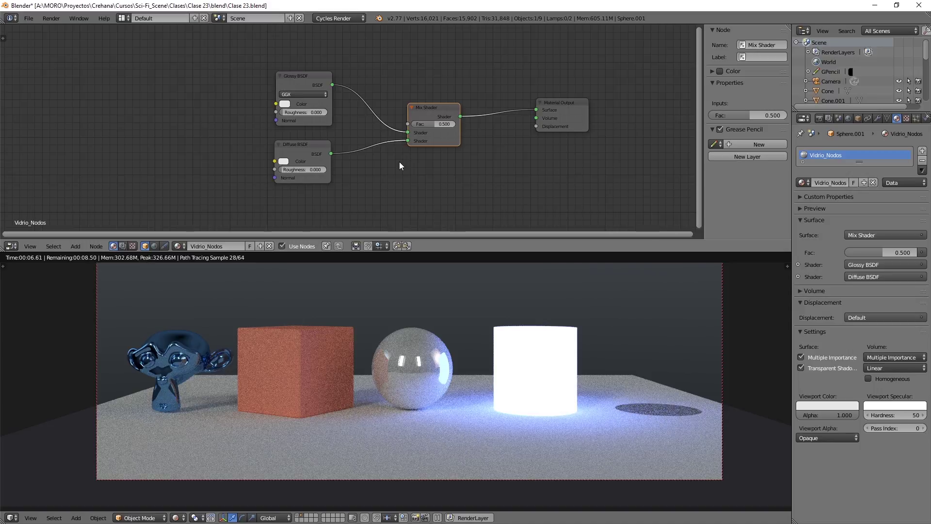
- Move the Material Output node far to the right of the Mix Shader
{"action": "scroll", "coordinate": [400, 161], "scroll_direction": "down", "scroll_amount": 1}
{"action": "scroll", "coordinate": [405, 168], "scroll_direction": "down", "scroll_amount": 1}
{"action": "middle_click_drag", "start_coordinate": [420, 181], "coordinate": [326, 154]}
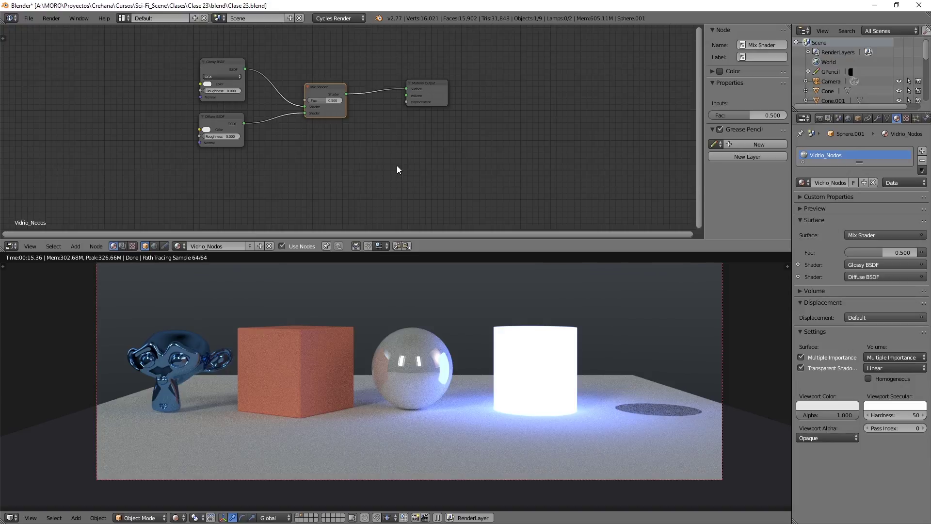
{"action": "middle_click_drag", "start_coordinate": [408, 183], "coordinate": [398, 157]}
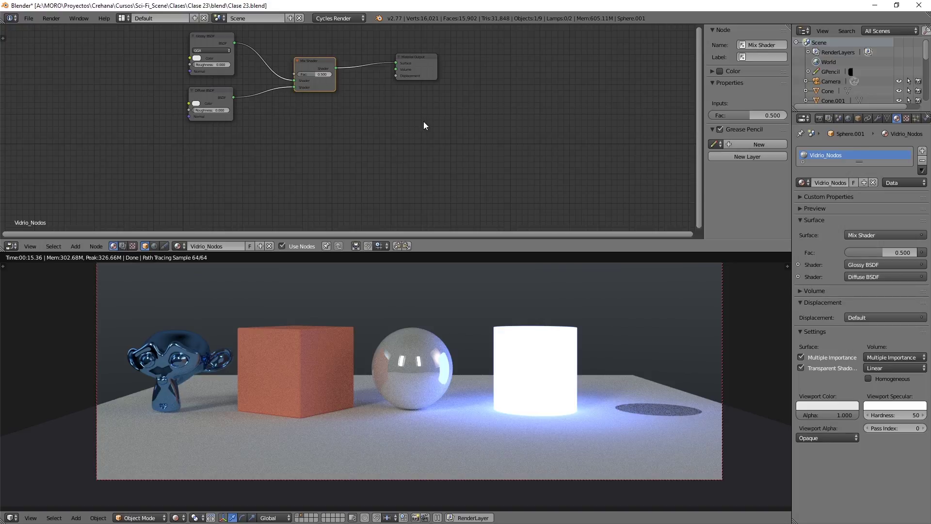
{"action": "mouse_move", "coordinate": [424, 143]}
{"action": "middle_mouse_down"}
{"action": "mouse_move", "coordinate": [337, 173]}
{"action": "mouse_move", "coordinate": [366, 178]}
{"action": "middle_mouse_up"}
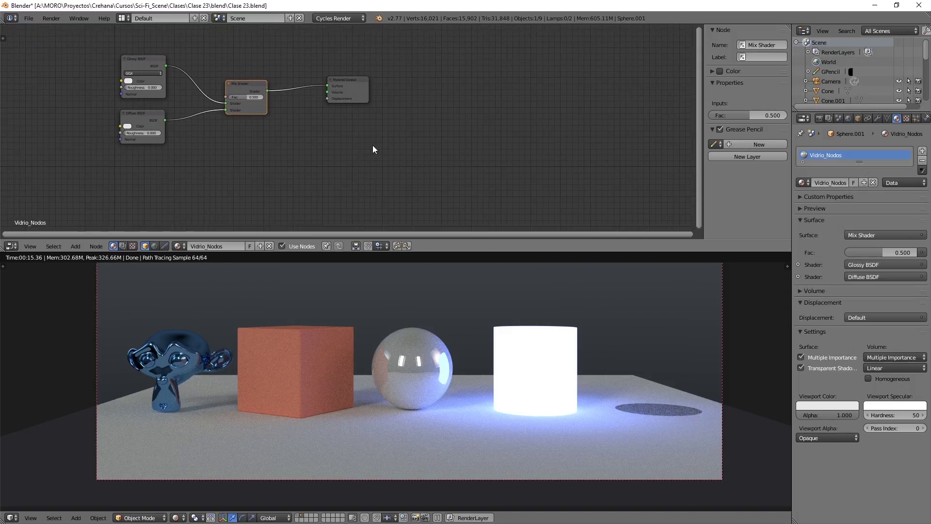
{"action": "left_click_drag", "start_coordinate": [351, 81], "coordinate": [623, 89]}
{"action": "middle_click_drag", "start_coordinate": [401, 147], "coordinate": [398, 127]}
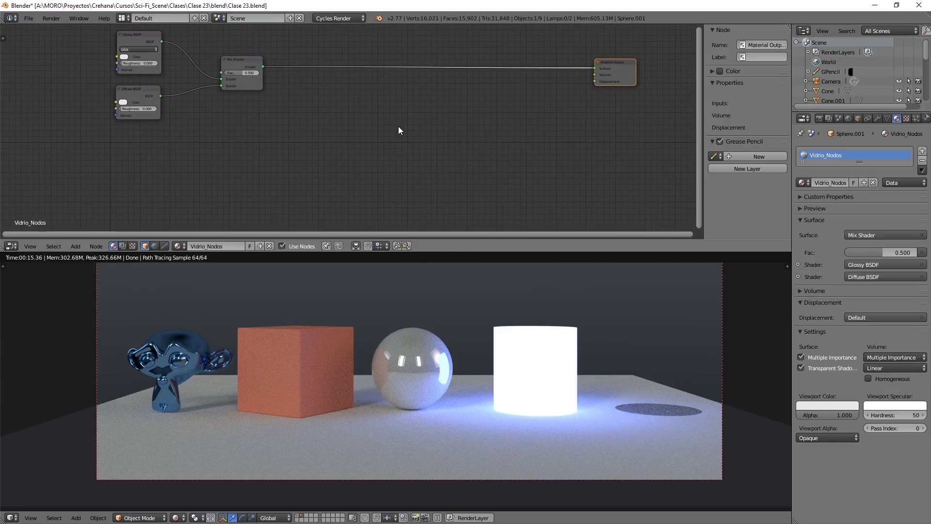
{"action": "left_click", "coordinate": [246, 62]}
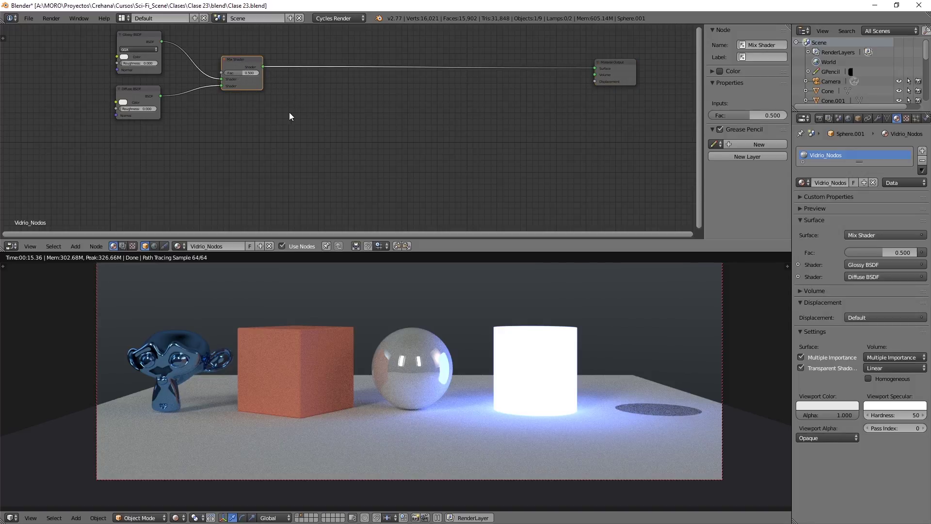
- Duplicate the Mix Shader into the output link, then delete the copy again
{"action": "key", "text": "shift+d"}
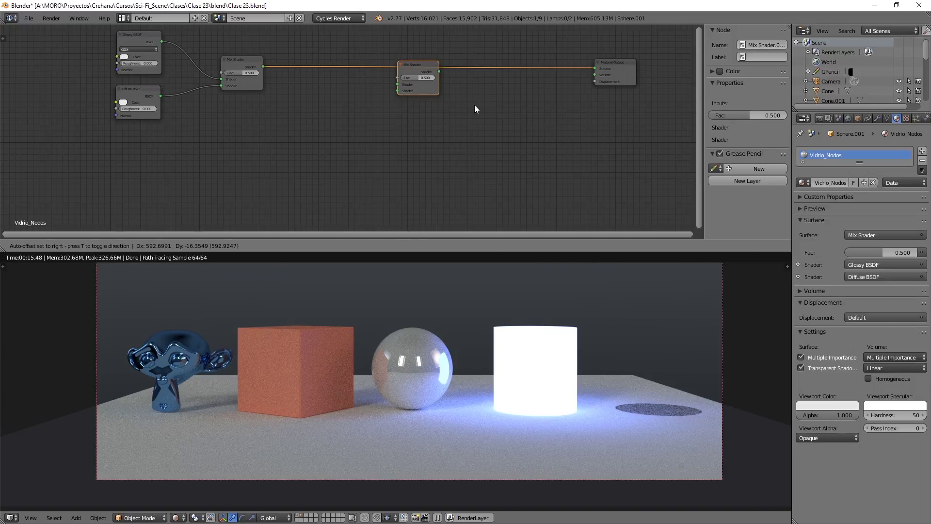
{"action": "left_click", "coordinate": [475, 109]}
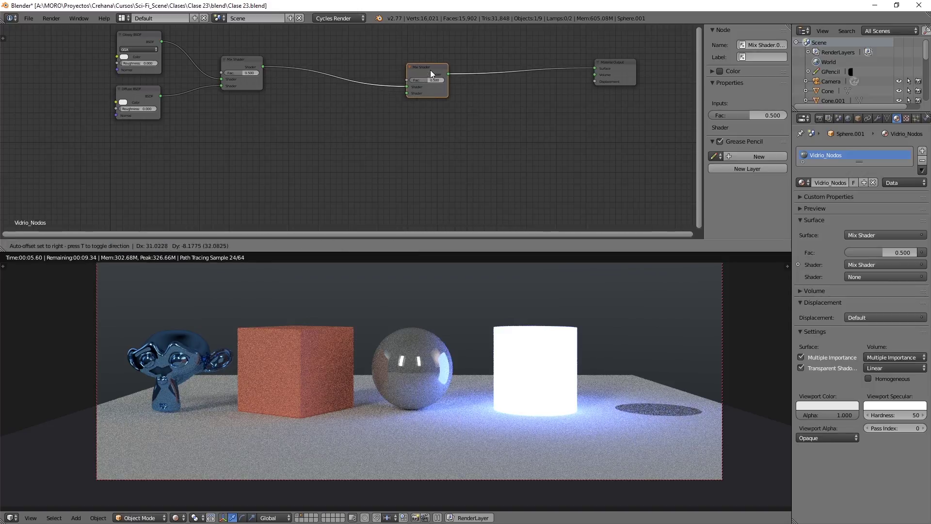
{"action": "left_click_drag", "start_coordinate": [430, 70], "coordinate": [434, 71]}
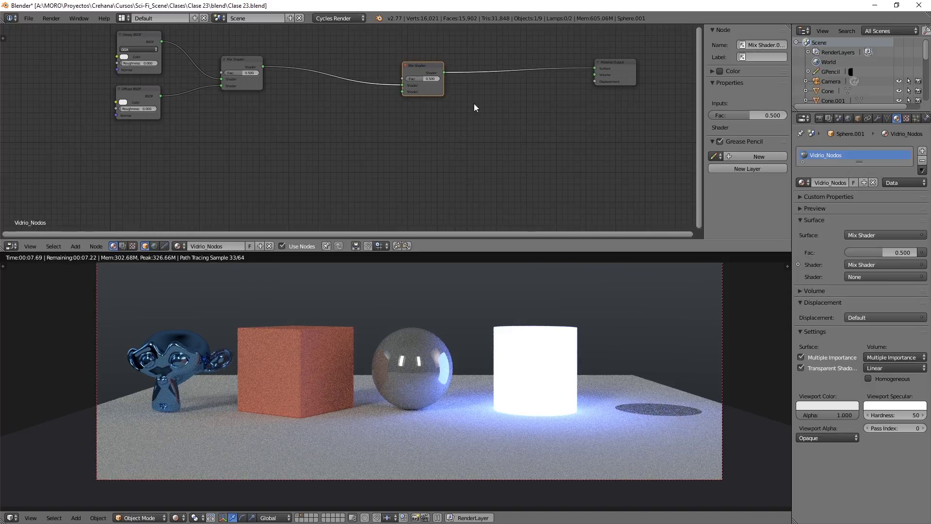
{"action": "key", "text": "x"}
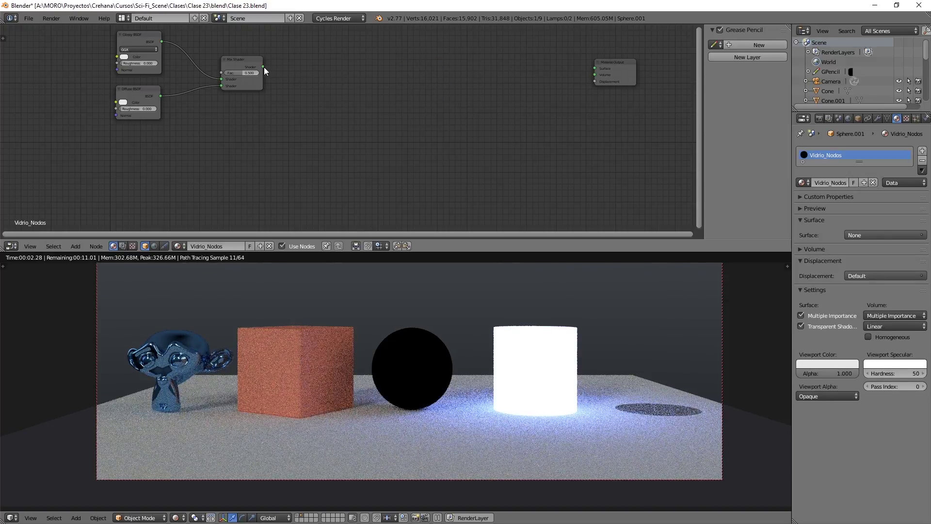
{"action": "key", "text": "ctrl+z"}
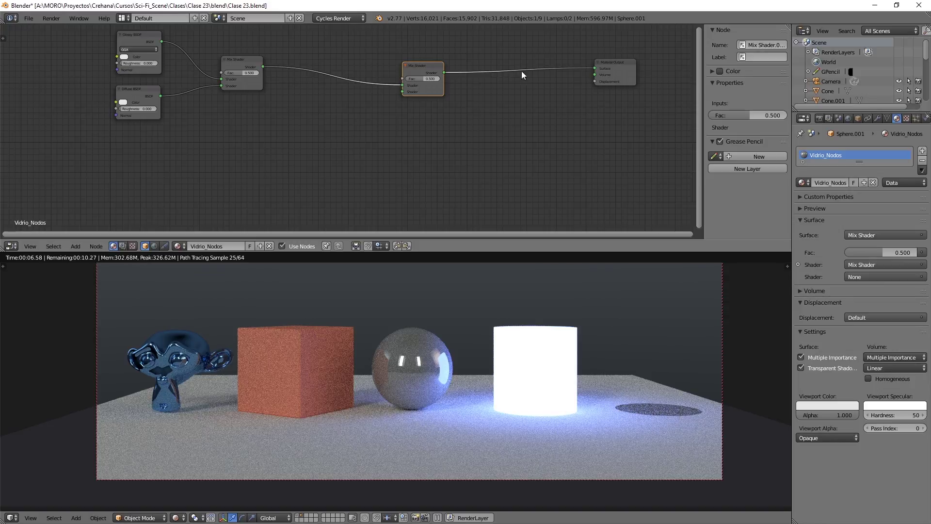
{"action": "key", "text": "ctrl+x"}
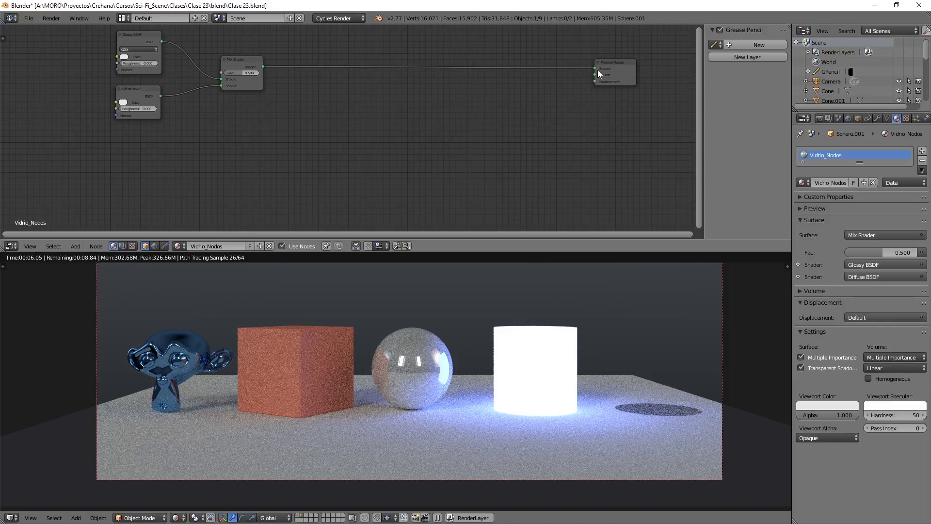
- Duplicate the Mix Shader again and insert it on the link to Material Output
{"action": "middle_click_drag", "start_coordinate": [366, 115], "coordinate": [381, 130]}
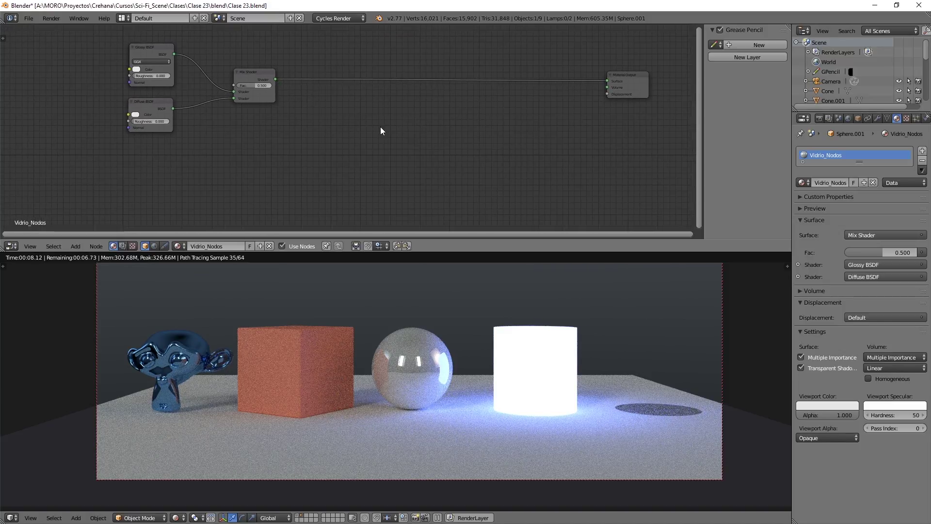
{"action": "left_click", "coordinate": [259, 77]}
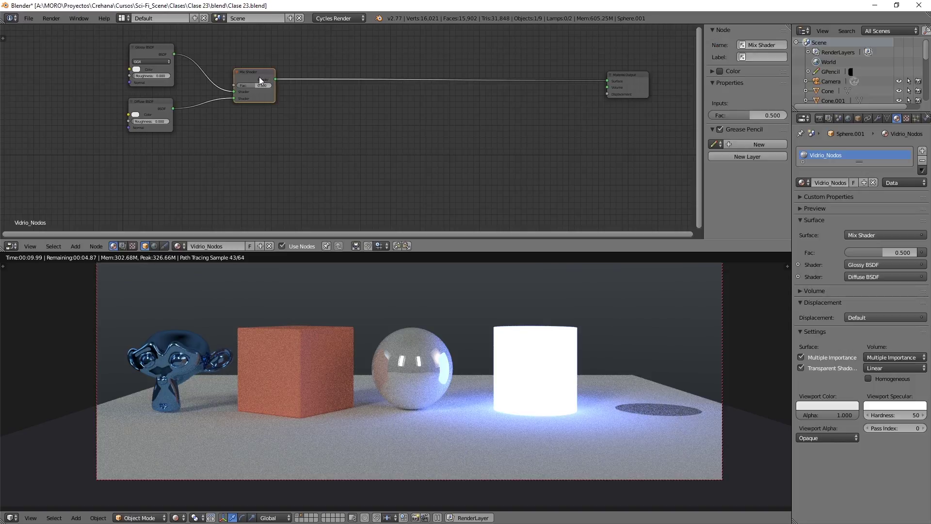
{"action": "key", "text": "shift+d"}
{"action": "left_click", "coordinate": [417, 127]}
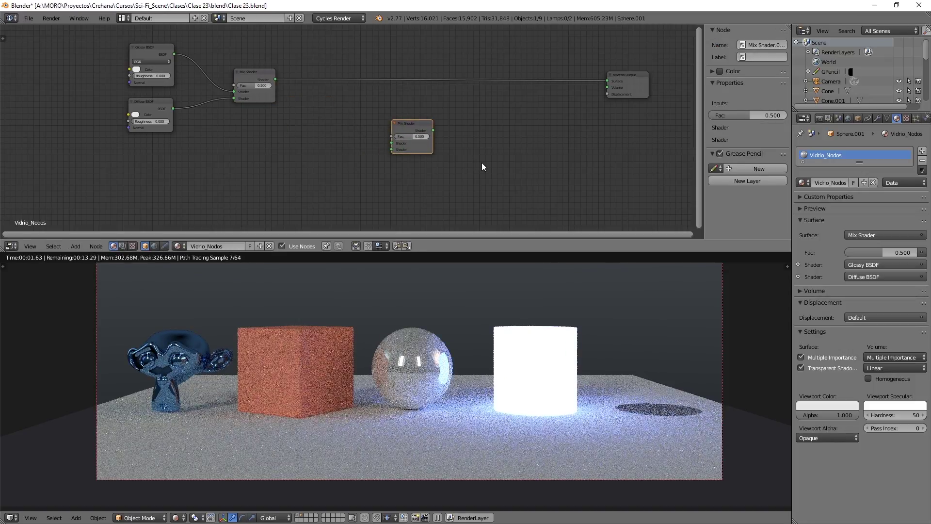
{"action": "left_click_drag", "start_coordinate": [408, 123], "coordinate": [429, 77]}
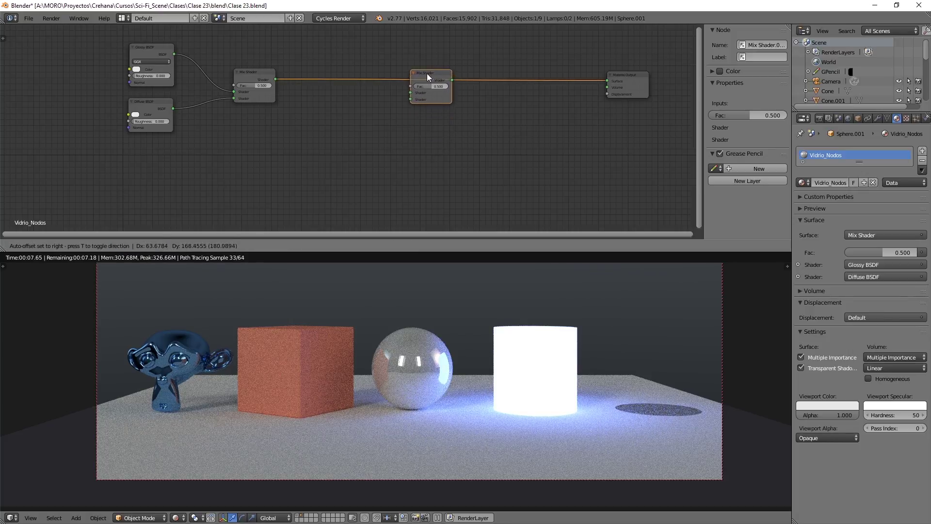
{"action": "left_click_drag", "start_coordinate": [429, 77], "coordinate": [429, 74]}
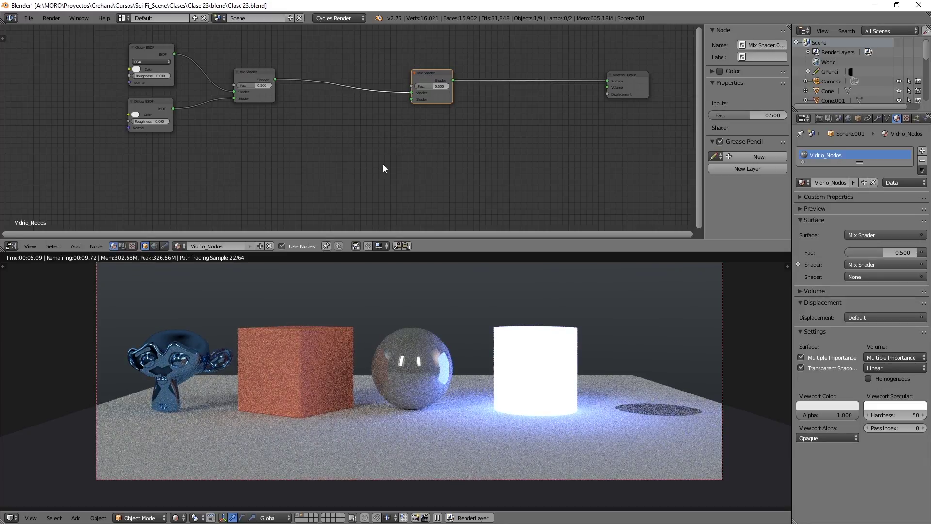
{"action": "middle_click_drag", "start_coordinate": [383, 164], "coordinate": [402, 162]}
- Add a Glass BSDF and link it to the second Mix Shader's lower Shader input
{"action": "key", "text": "shift+a"}
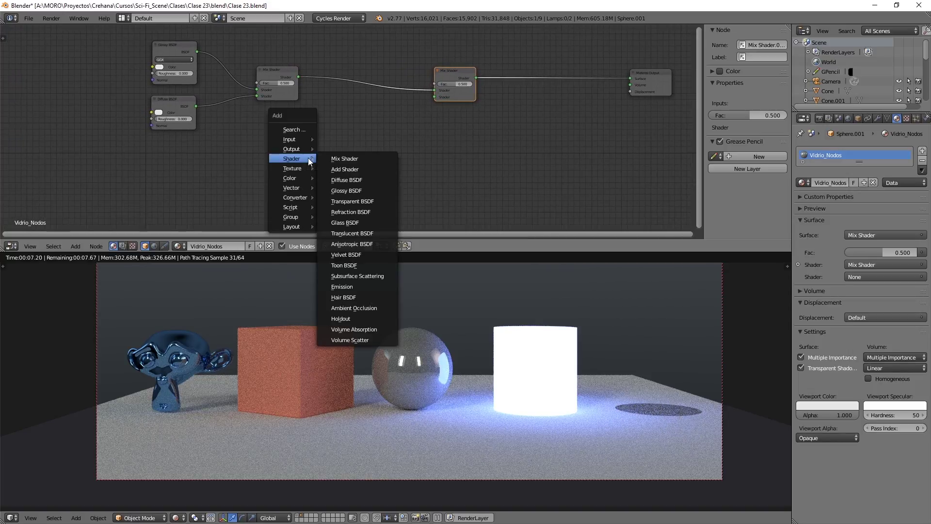
{"action": "left_click", "coordinate": [362, 223]}
{"action": "left_click", "coordinate": [260, 120]}
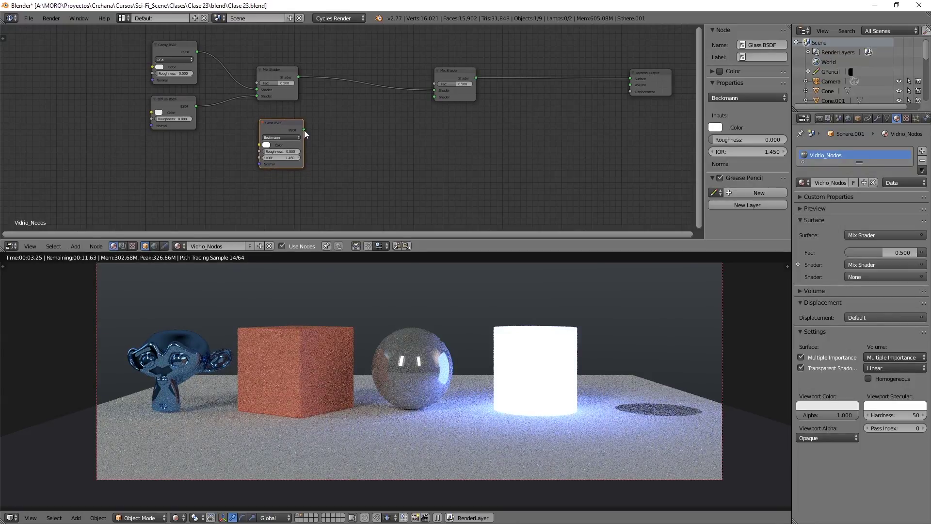
{"action": "left_click_drag", "start_coordinate": [304, 130], "coordinate": [320, 134]}
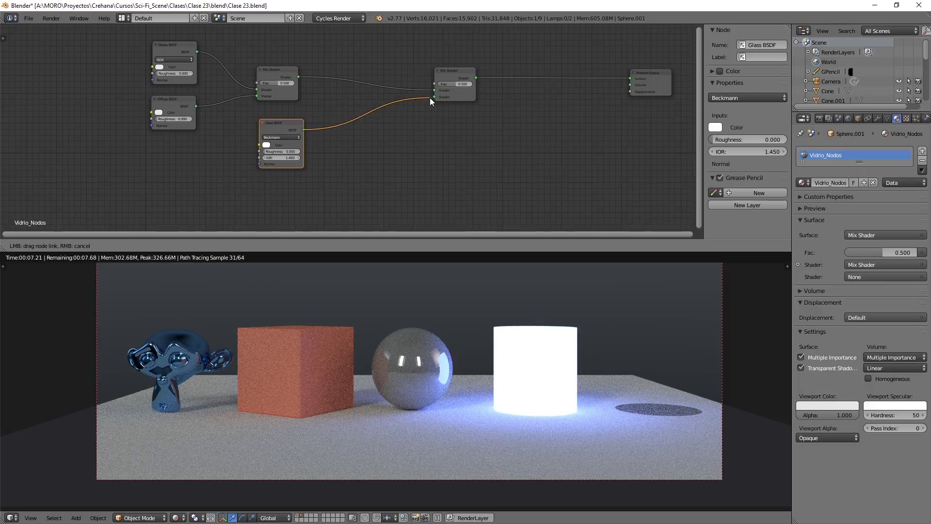
{"action": "left_click_drag", "start_coordinate": [420, 99], "coordinate": [433, 97]}
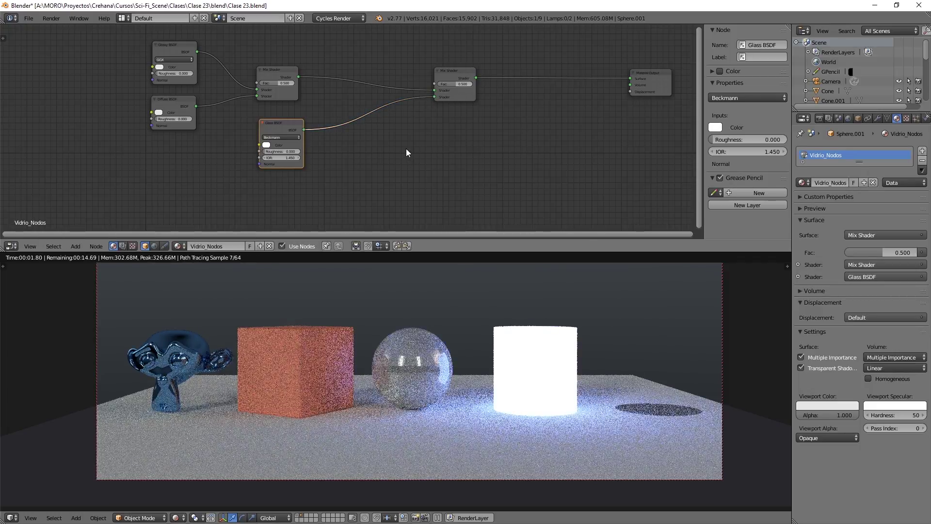
- Nudge the first Mix Shader and inspect the Diffuse, Mix Shader and Glass nodes
{"action": "middle_click_drag", "start_coordinate": [390, 151], "coordinate": [417, 166]}
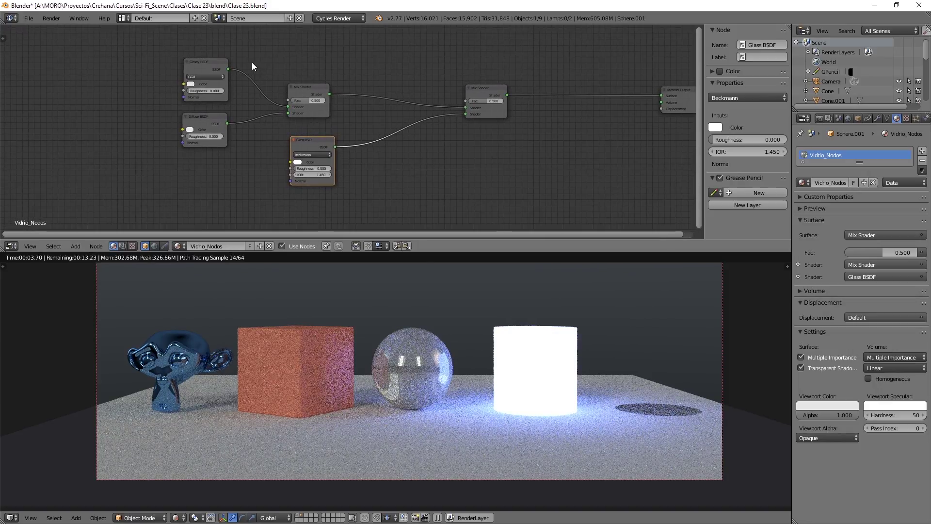
{"action": "left_click_drag", "start_coordinate": [308, 90], "coordinate": [312, 83]}
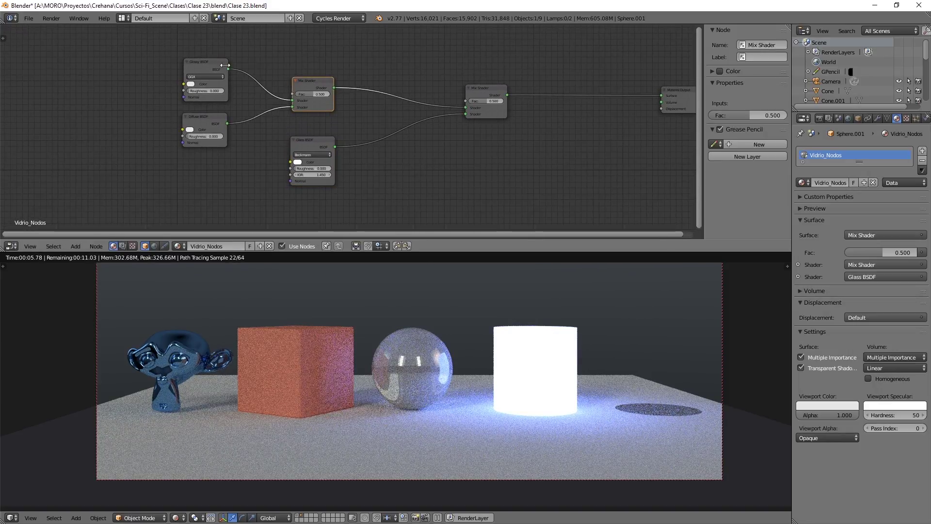
{"action": "left_click", "coordinate": [215, 114]}
{"action": "left_click", "coordinate": [312, 87]}
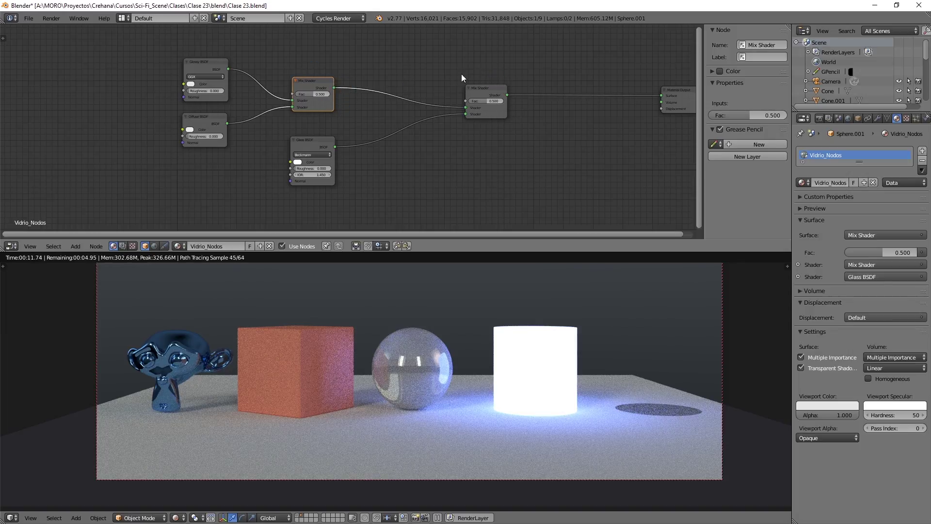
{"action": "left_click", "coordinate": [316, 143]}
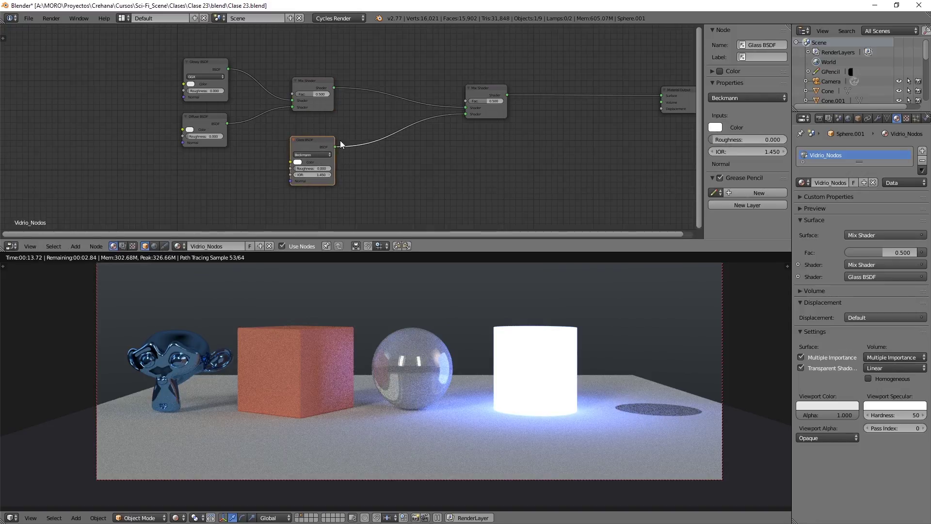
- Frame the whole node tree and duplicate a Mix Shader for a new branch
{"action": "key", "text": "Home"}
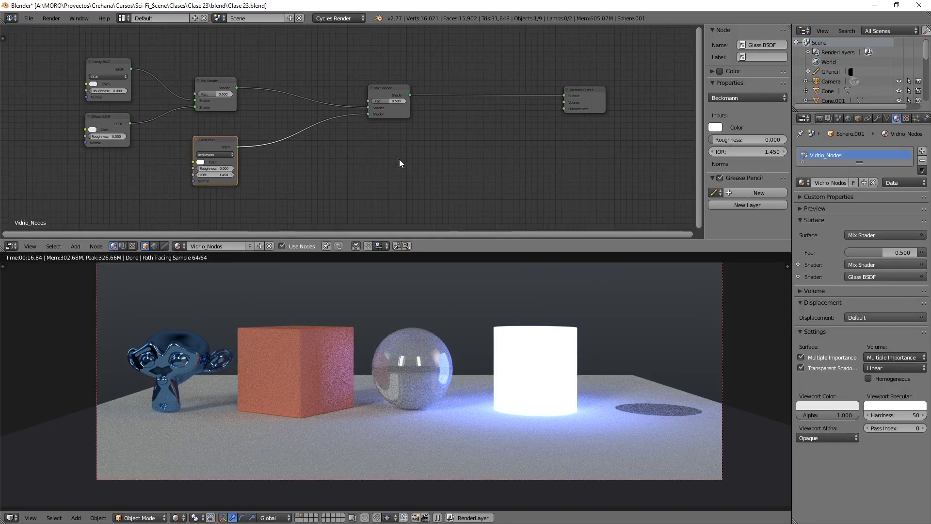
{"action": "middle_click_drag", "start_coordinate": [399, 168], "coordinate": [434, 132]}
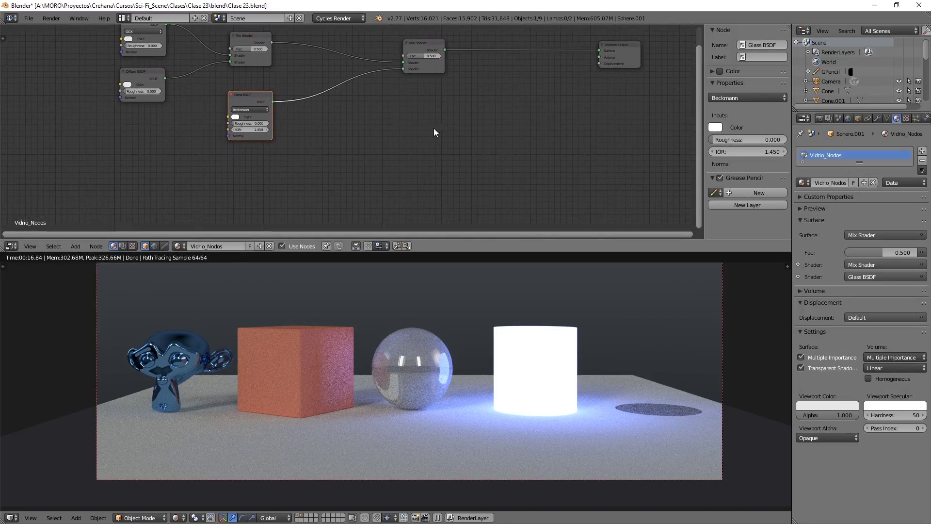
{"action": "left_click", "coordinate": [423, 48]}
{"action": "key", "text": "shift+d"}
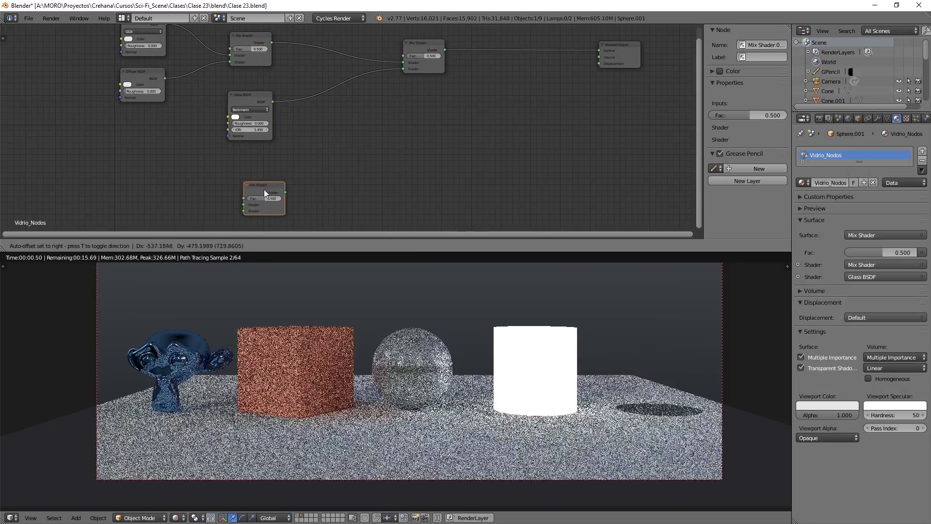
- Place the Mix Shader copy and add Glossy and Transparent BSDF nodes beside it
{"action": "left_click", "coordinate": [252, 185]}
{"action": "middle_click_drag", "start_coordinate": [250, 184], "coordinate": [436, 135]}
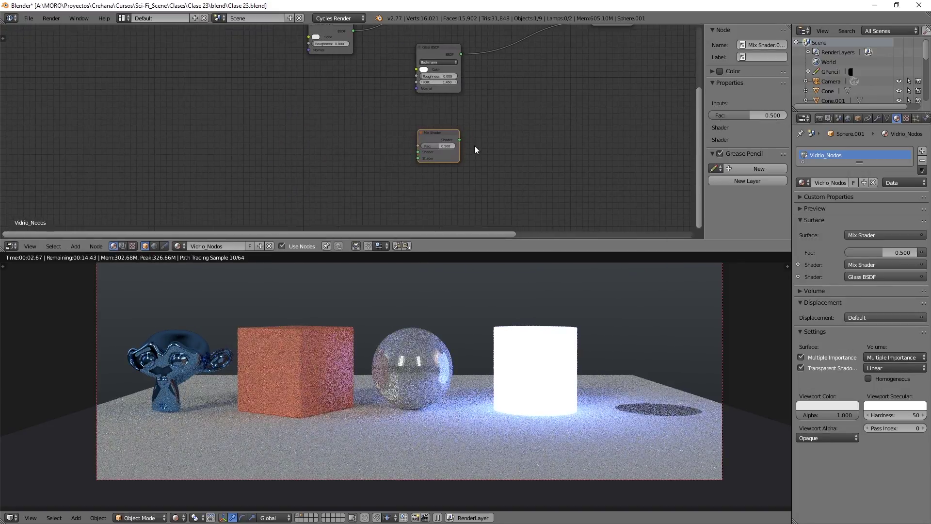
{"action": "key", "text": "shift+a"}
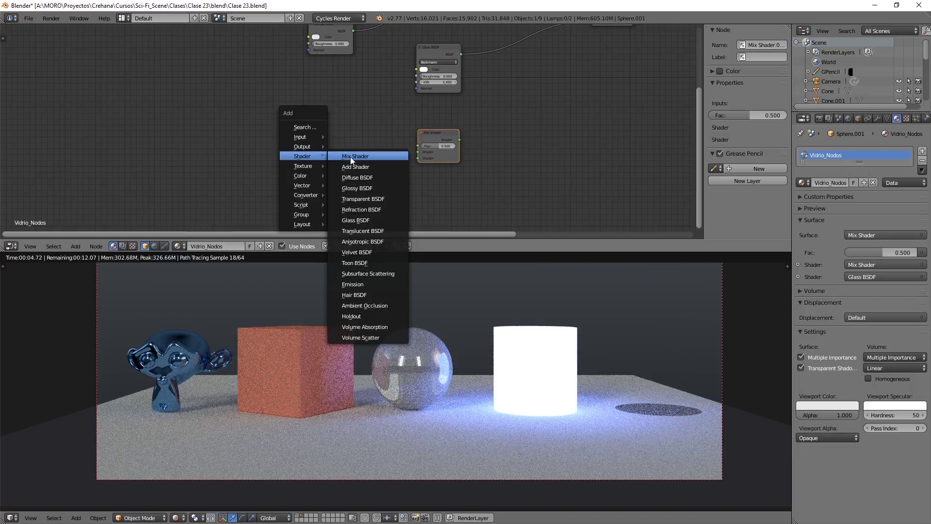
{"action": "left_click", "coordinate": [372, 188]}
{"action": "left_click", "coordinate": [287, 101]}
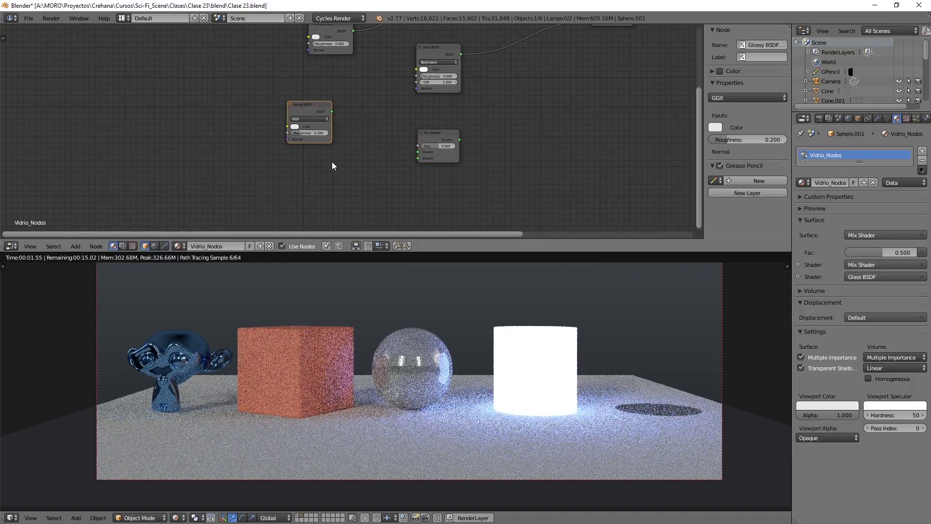
{"action": "key", "text": "shift+a"}
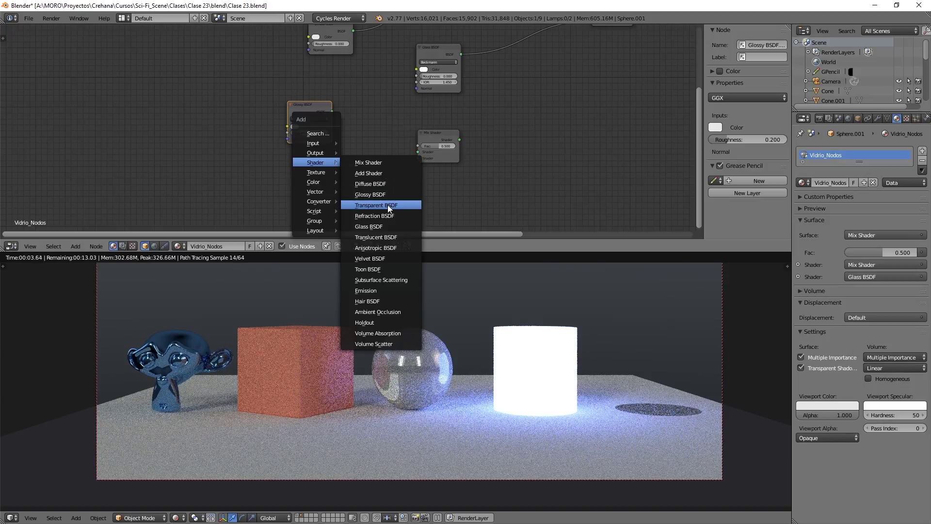
{"action": "left_click", "coordinate": [388, 205]}
{"action": "left_click", "coordinate": [289, 159]}
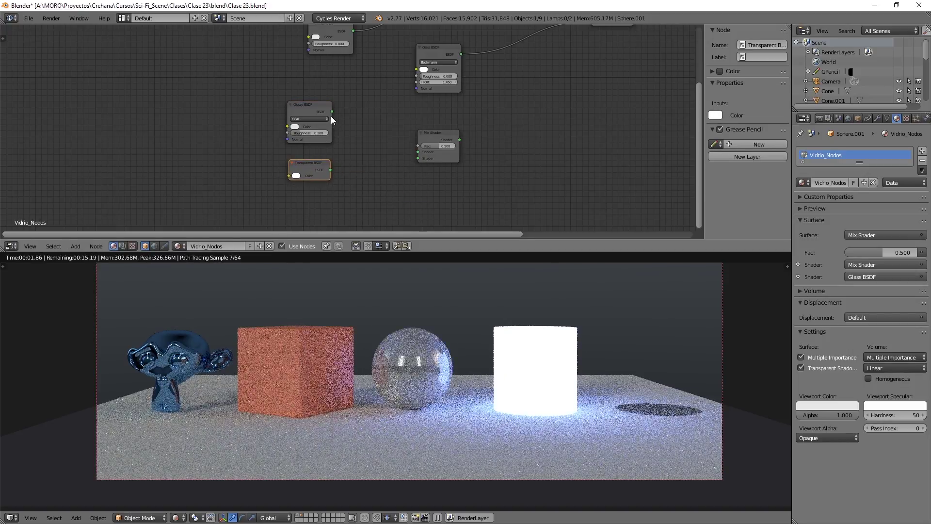
- Feed Glossy and Transparent into the new mix and link it to Material Output Surface
{"action": "left_click_drag", "start_coordinate": [332, 111], "coordinate": [417, 152]}
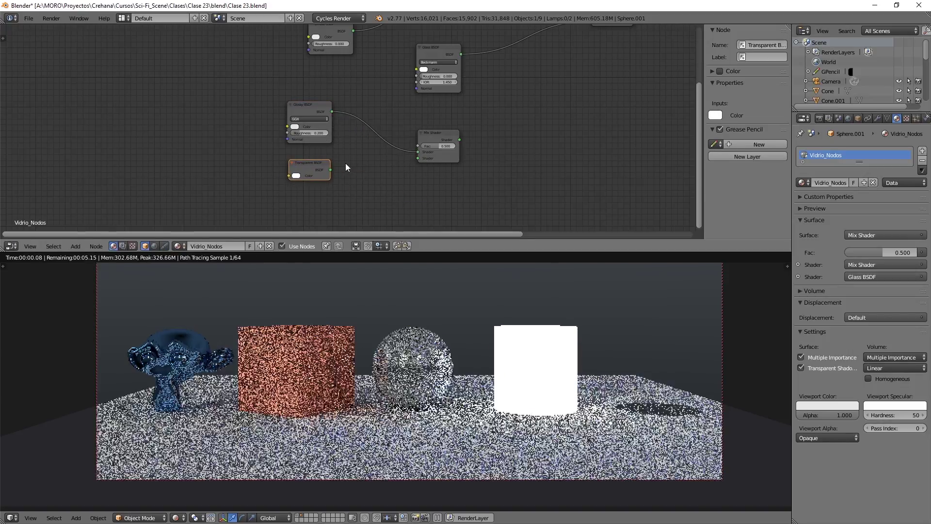
{"action": "left_click_drag", "start_coordinate": [331, 170], "coordinate": [418, 158]}
{"action": "scroll", "coordinate": [509, 143], "scroll_direction": "down", "scroll_amount": 2}
{"action": "middle_click_drag", "start_coordinate": [514, 145], "coordinate": [410, 172]}
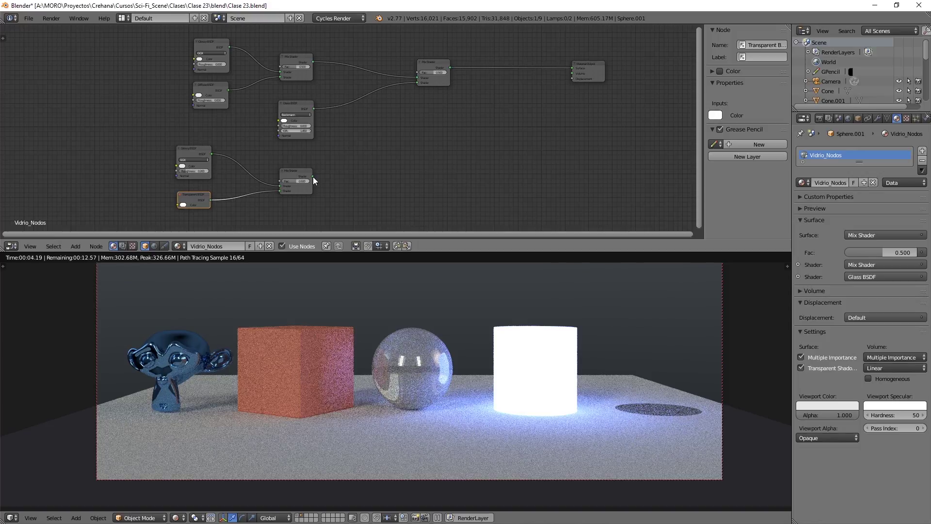
{"action": "left_click_drag", "start_coordinate": [313, 176], "coordinate": [572, 68]}
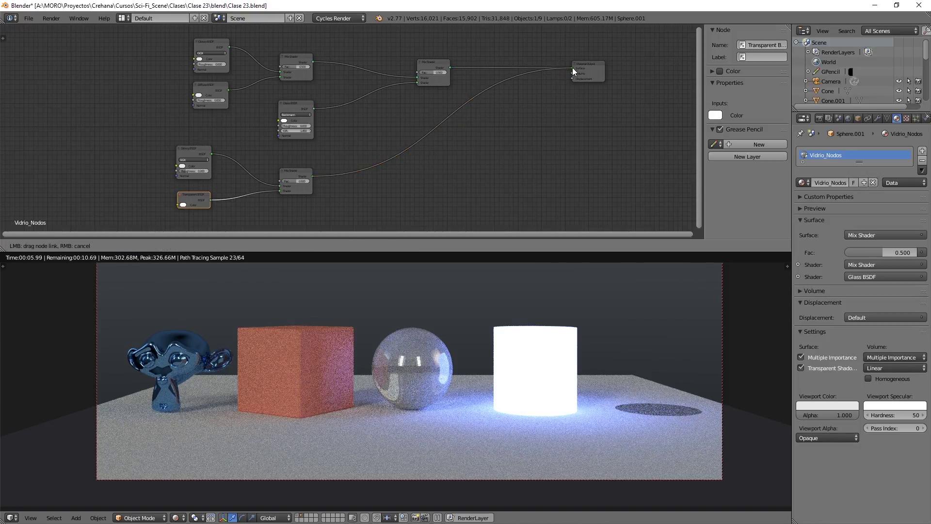
{"action": "left_click_drag", "start_coordinate": [572, 68], "coordinate": [573, 68]}
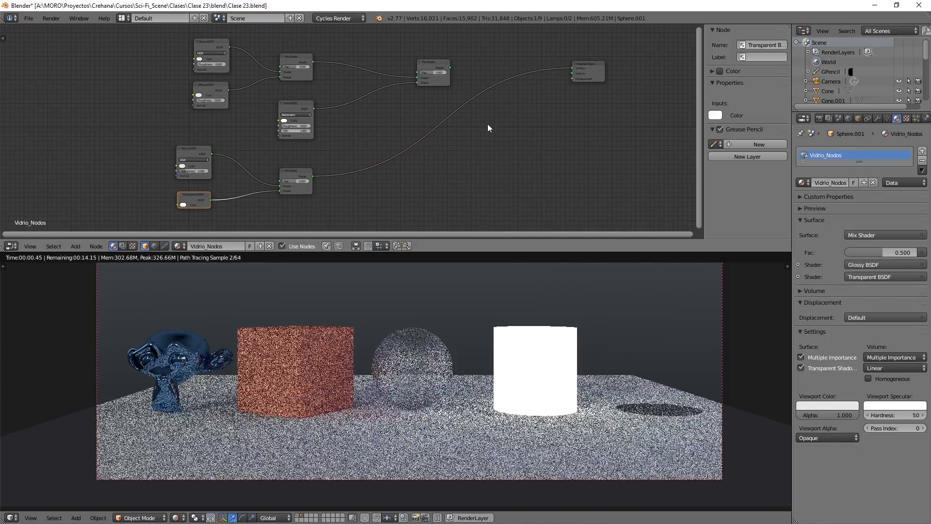
- Set the new Glossy BSDF's Roughness to 0.000
{"action": "mouse_move", "coordinate": [381, 174]}
{"action": "middle_mouse_down"}
{"action": "mouse_move", "coordinate": [489, 135]}
{"action": "mouse_move", "coordinate": [492, 124]}
{"action": "middle_mouse_up"}
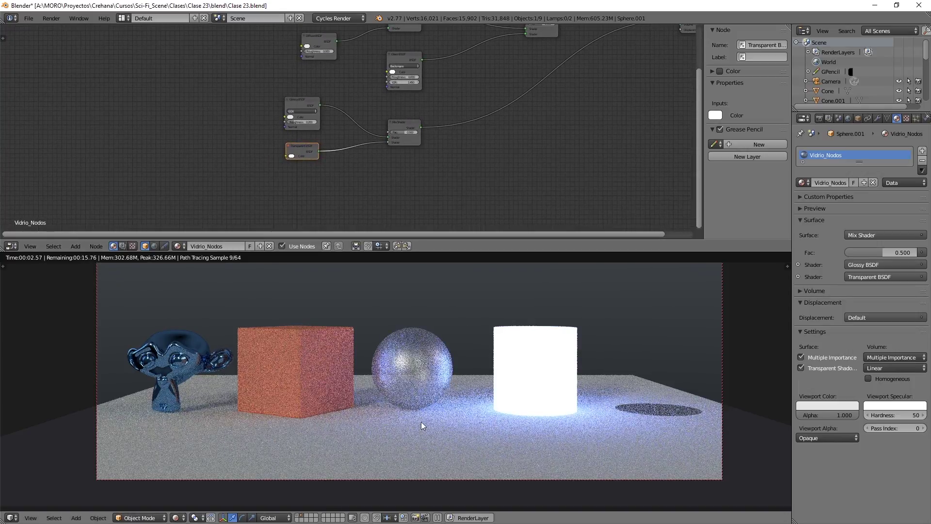
{"action": "scroll", "coordinate": [442, 181], "scroll_direction": "up", "scroll_amount": 2}
{"action": "scroll", "coordinate": [446, 181], "scroll_direction": "up", "scroll_amount": 1}
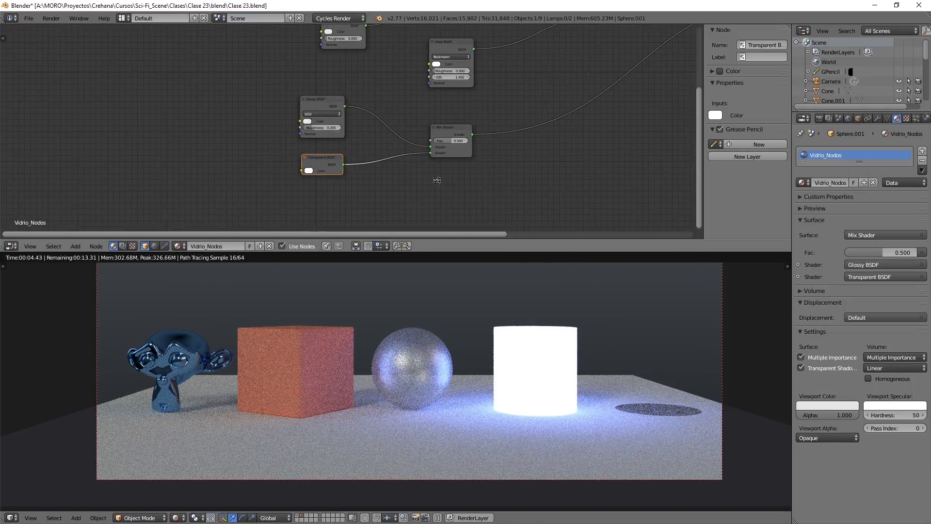
{"action": "middle_click_drag", "start_coordinate": [436, 180], "coordinate": [392, 160]}
{"action": "left_click_drag", "start_coordinate": [290, 109], "coordinate": [262, 109]}
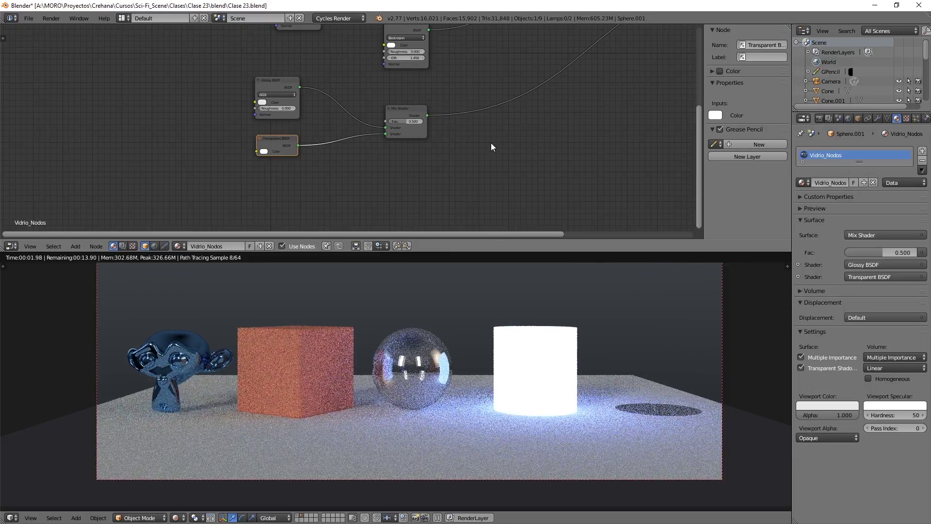
- Zoom out and pan until the Material Output node is in view
{"action": "scroll", "coordinate": [499, 142], "scroll_direction": "down", "scroll_amount": 1}
{"action": "mouse_move", "coordinate": [534, 133]}
{"action": "middle_mouse_down"}
{"action": "mouse_move", "coordinate": [371, 185]}
{"action": "mouse_move", "coordinate": [378, 192]}
{"action": "middle_mouse_up"}
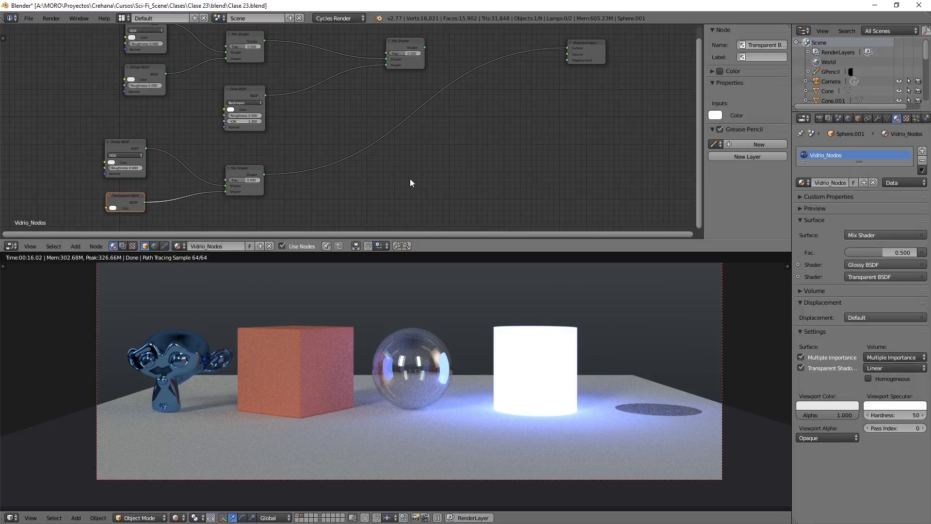
{"action": "scroll", "coordinate": [406, 174], "scroll_direction": "down", "scroll_amount": 2}
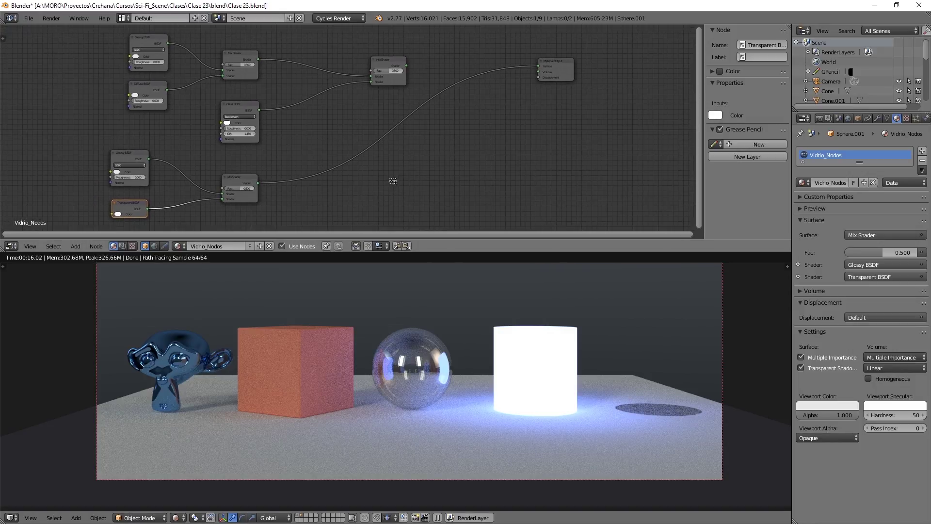
- Duplicate a Mix Shader and feed it both the top mix and the Glossy/Transparent mix
{"action": "left_click", "coordinate": [386, 60]}
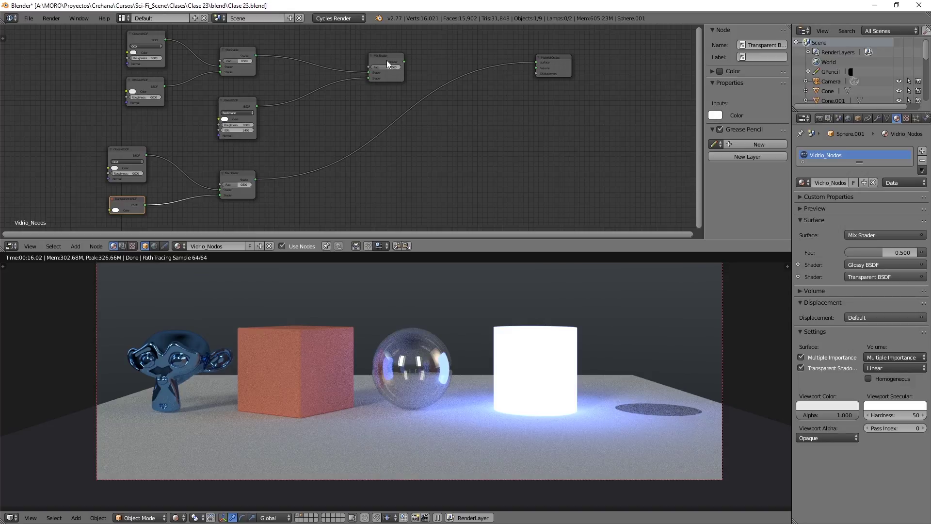
{"action": "key", "text": "shift+d"}
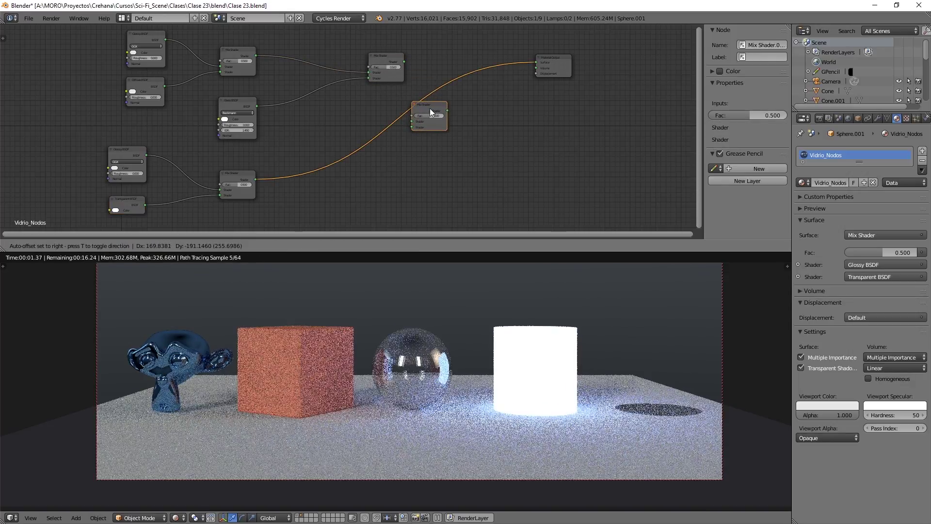
{"action": "left_click", "coordinate": [446, 122]}
{"action": "left_click_drag", "start_coordinate": [403, 62], "coordinate": [428, 134]}
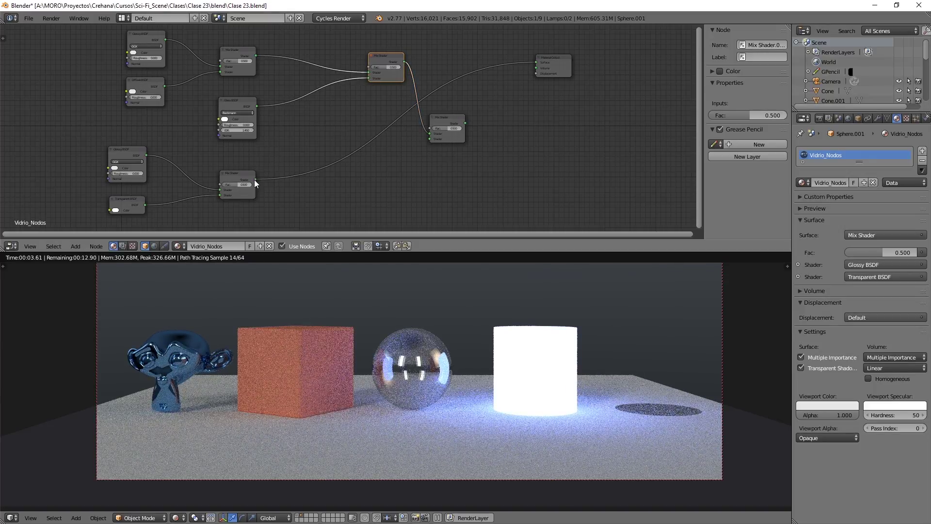
{"action": "left_click_drag", "start_coordinate": [255, 179], "coordinate": [429, 139]}
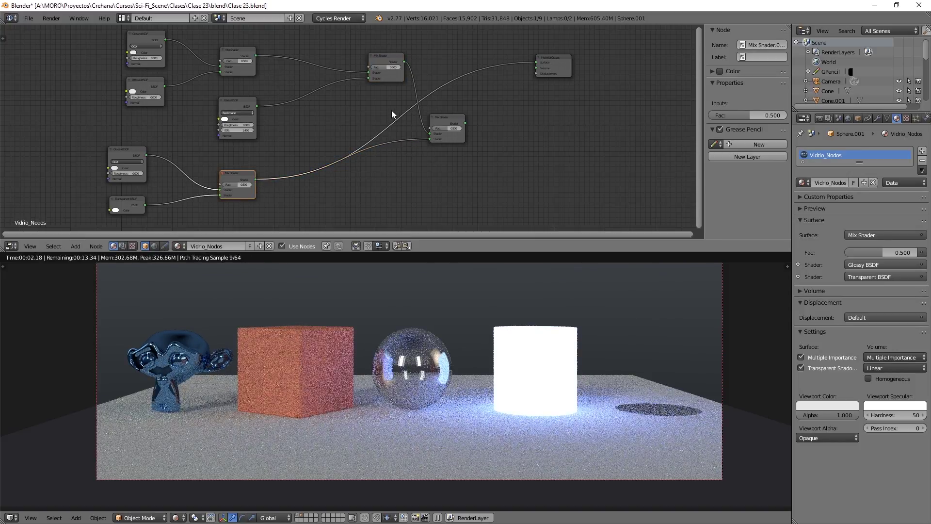
- Link the final Mix Shader to Material Output Surface and align it with the tree
{"action": "left_click_drag", "start_coordinate": [466, 123], "coordinate": [534, 63]}
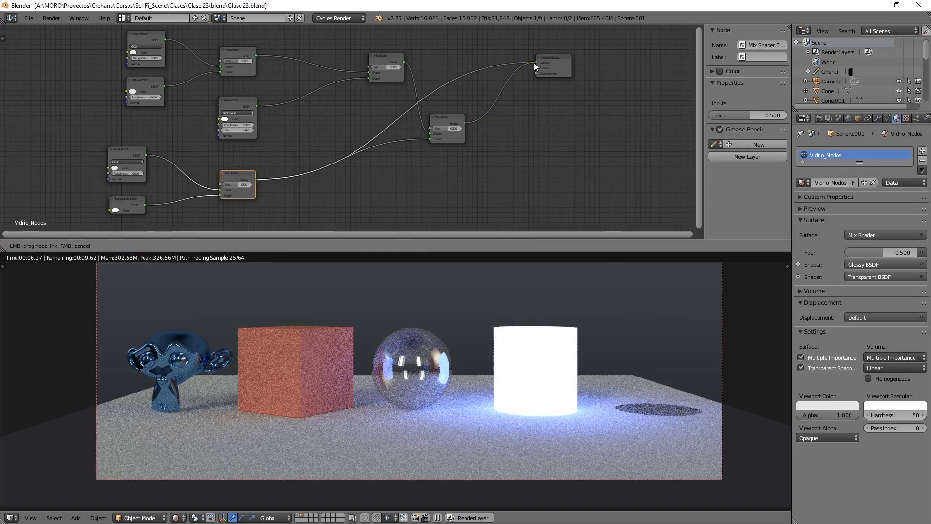
{"action": "left_click_drag", "start_coordinate": [451, 118], "coordinate": [455, 91]}
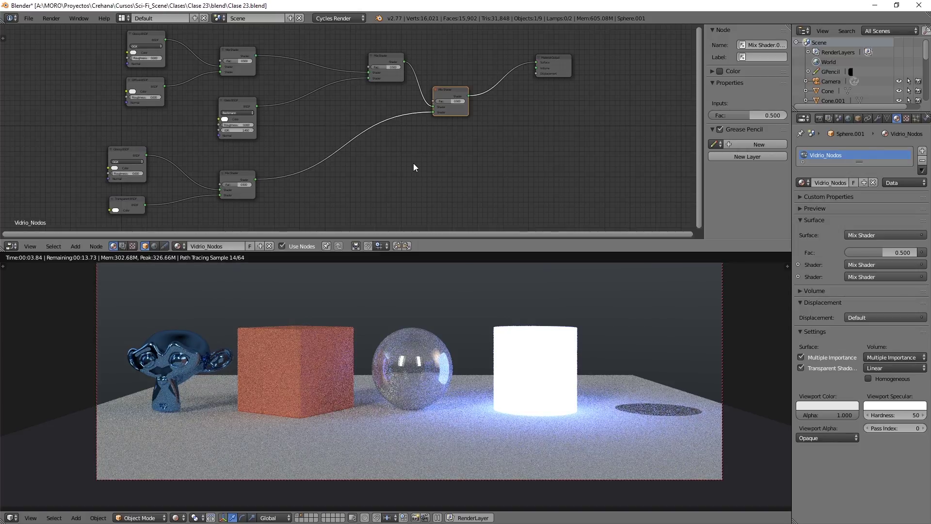
{"action": "scroll", "coordinate": [395, 156], "scroll_direction": "down", "scroll_amount": 1}
{"action": "middle_click_drag", "start_coordinate": [394, 157], "coordinate": [403, 157]}
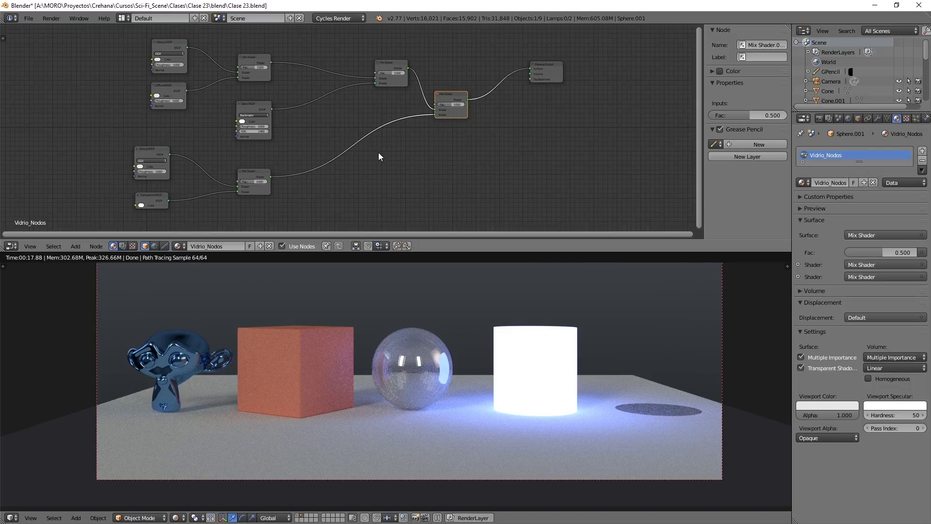
{"action": "right_click", "coordinate": [294, 359]}
{"action": "key", "text": "Home"}
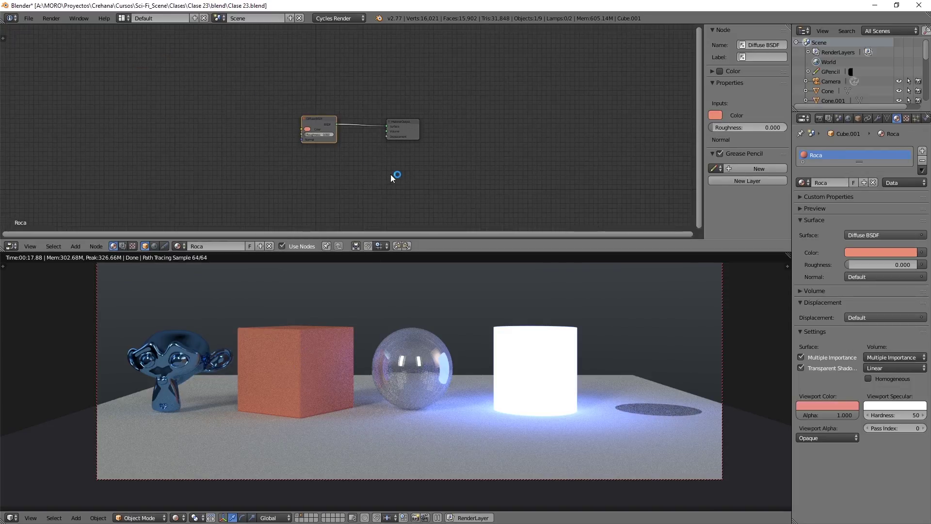
{"action": "scroll", "coordinate": [370, 167], "scroll_direction": "up", "scroll_amount": 3}
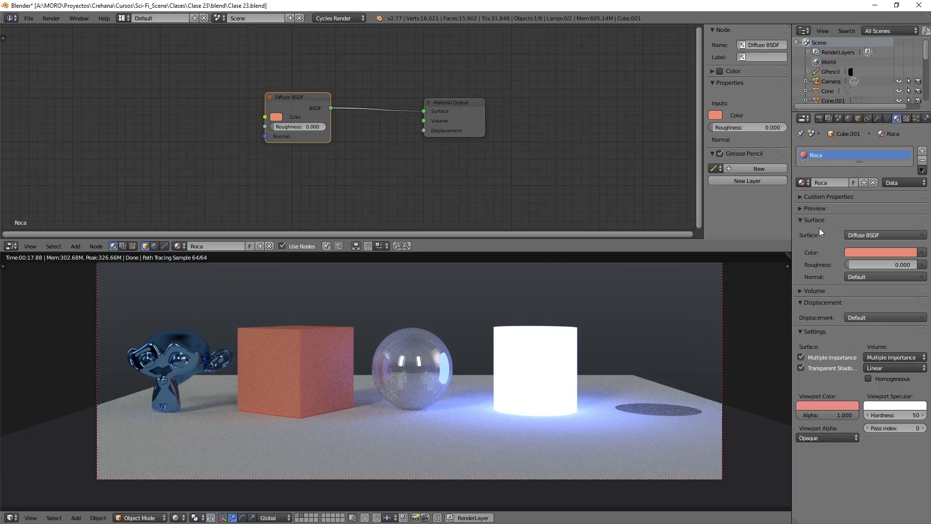
{"action": "right_click", "coordinate": [431, 347]}
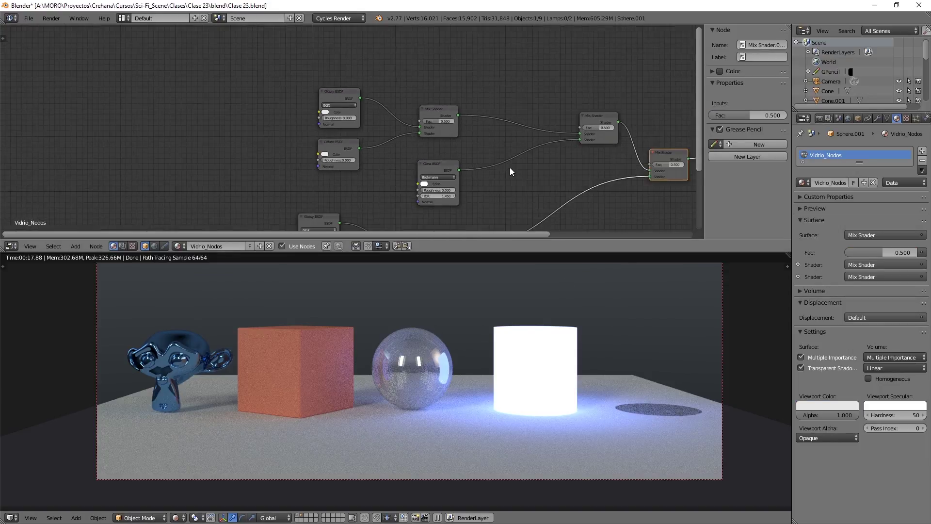
- Expand the nested Glossy, Diffuse, Glass and Glossy/Transparent shaders in the Surface panel
{"action": "scroll", "coordinate": [510, 171], "scroll_direction": "down", "scroll_amount": 2}
{"action": "middle_click_drag", "start_coordinate": [557, 198], "coordinate": [442, 144]}
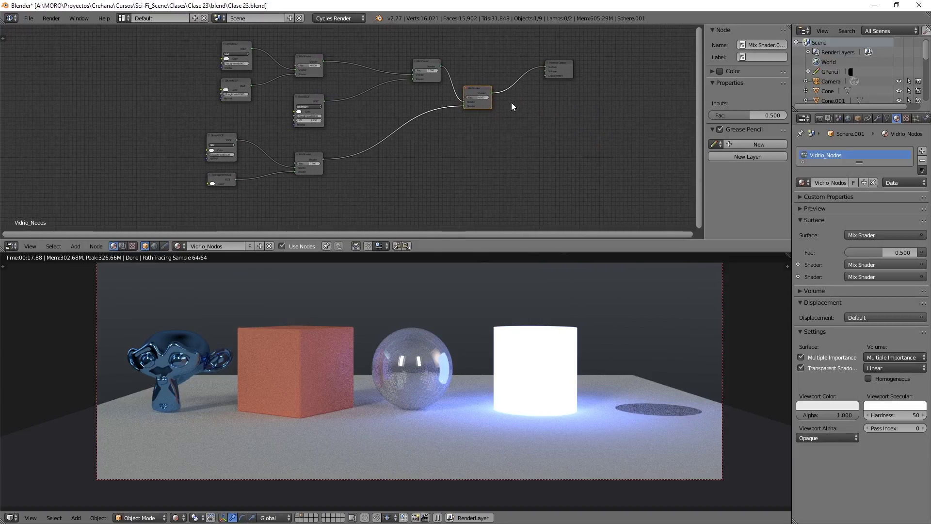
{"action": "left_click", "coordinate": [799, 264]}
{"action": "left_click", "coordinate": [798, 288]}
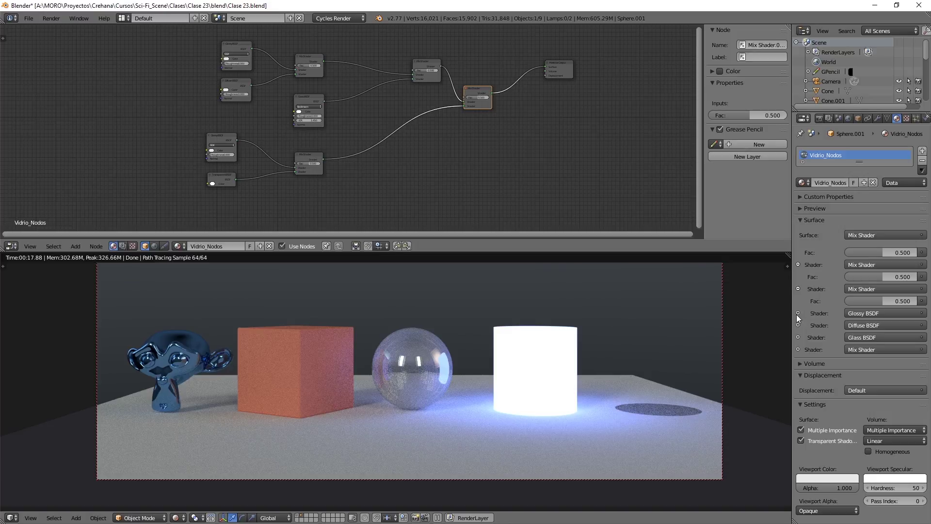
{"action": "left_click", "coordinate": [798, 314]}
{"action": "left_click", "coordinate": [798, 374]}
{"action": "scroll", "coordinate": [807, 354], "scroll_direction": "down", "scroll_amount": 3}
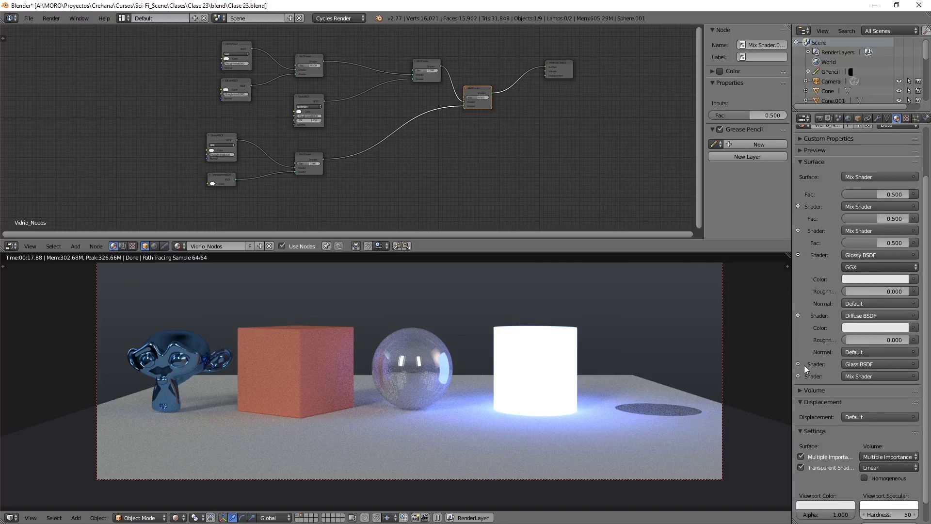
{"action": "left_click", "coordinate": [799, 363]}
{"action": "left_click", "coordinate": [798, 437]}
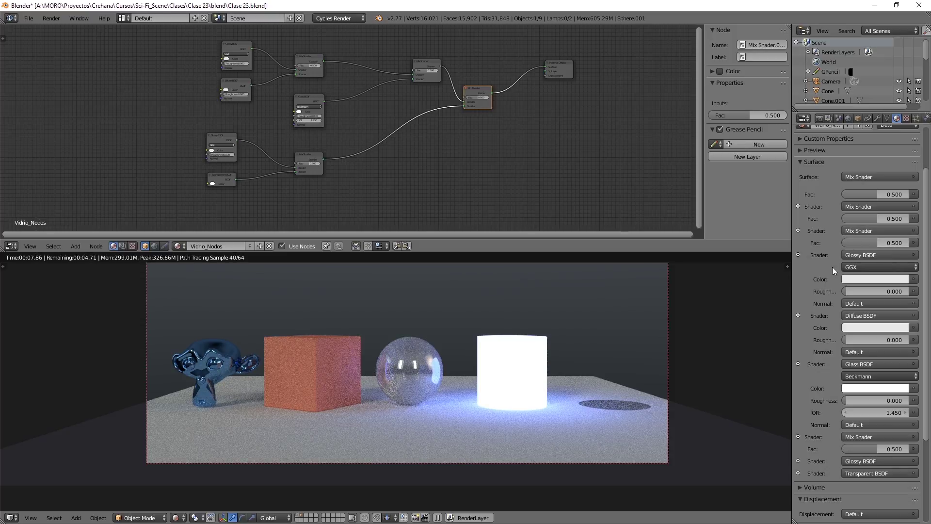
- Select the Glass BSDF and top Mix Shader nodes and recentre the tree
{"action": "left_click", "coordinate": [318, 96]}
{"action": "left_click", "coordinate": [309, 57]}
{"action": "middle_click_drag", "start_coordinate": [391, 114], "coordinate": [435, 162]}
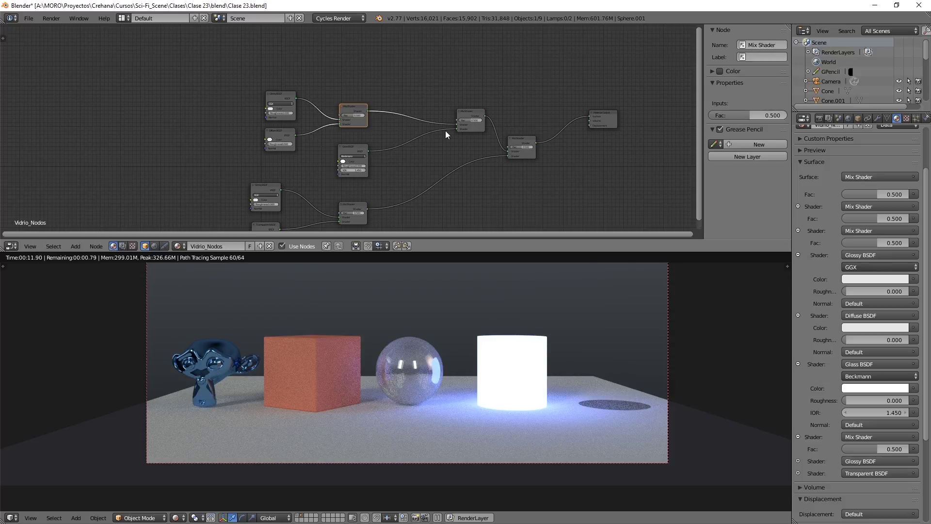
{"action": "middle_click_drag", "start_coordinate": [491, 184], "coordinate": [461, 140]}
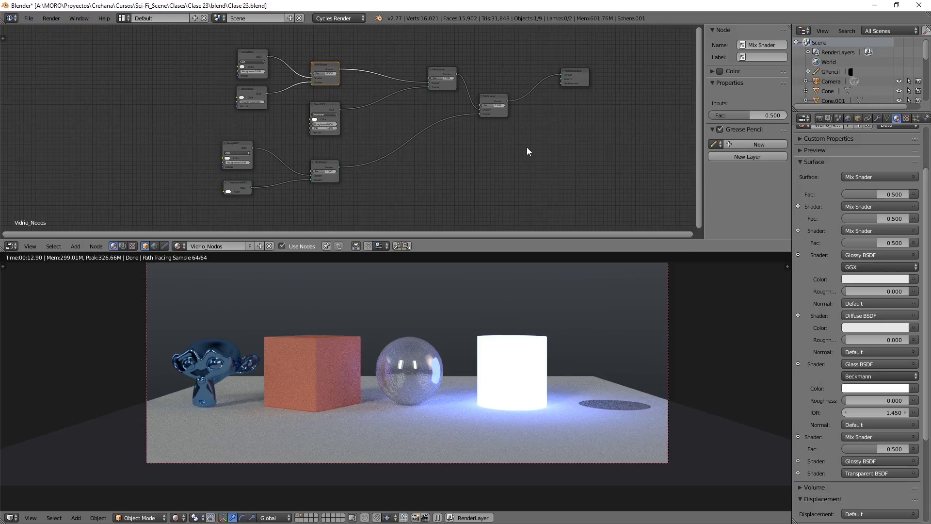
- Zoom in on the Glossy and Diffuse BSDF nodes
{"action": "scroll", "coordinate": [443, 167], "scroll_direction": "up", "scroll_amount": 1}
{"action": "scroll", "coordinate": [403, 150], "scroll_direction": "up", "scroll_amount": 1}
{"action": "scroll", "coordinate": [280, 121], "scroll_direction": "up", "scroll_amount": 1}
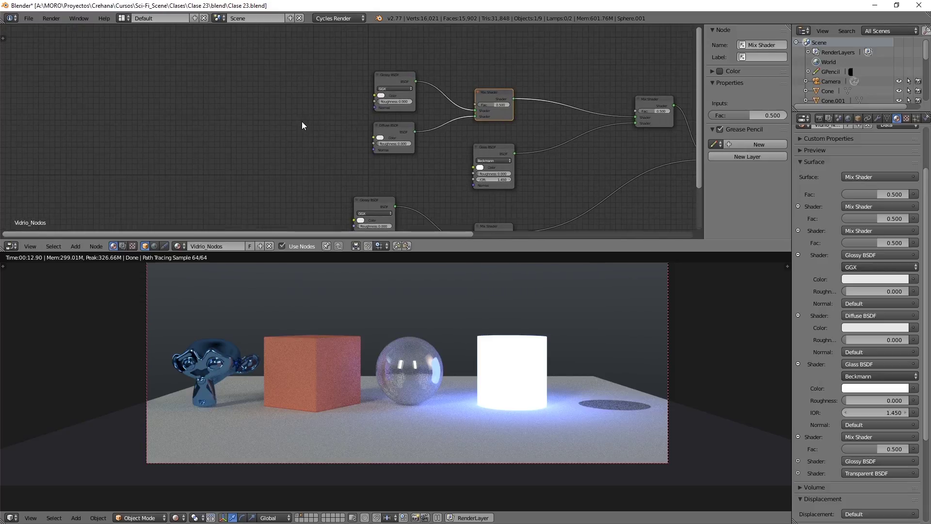
{"action": "middle_click_drag", "start_coordinate": [301, 126], "coordinate": [370, 193]}
{"action": "scroll", "coordinate": [375, 178], "scroll_direction": "up", "scroll_amount": 1}
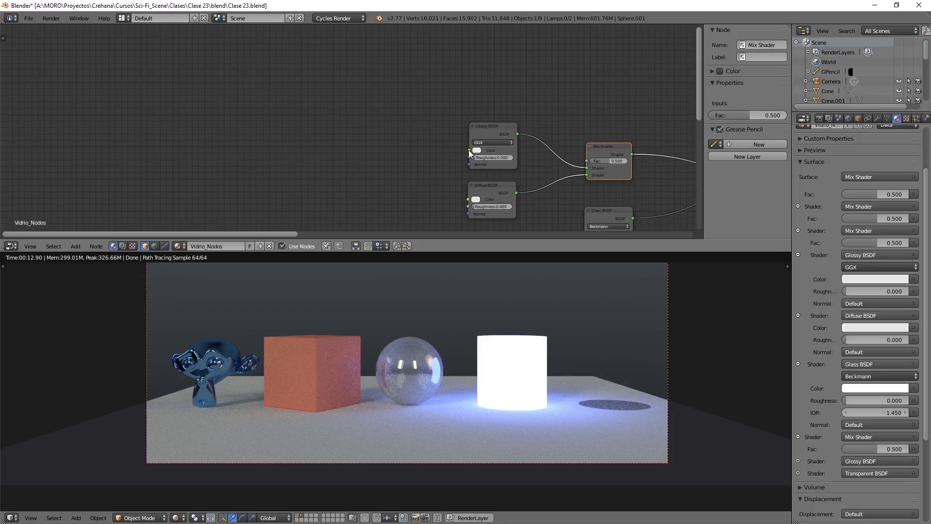
{"action": "left_click_drag", "start_coordinate": [469, 149], "coordinate": [416, 130]}
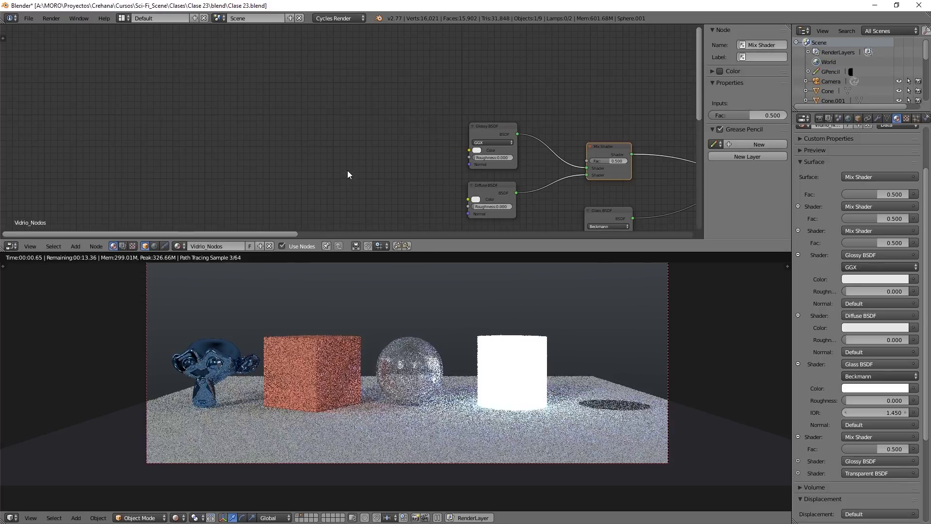
{"action": "middle_click_drag", "start_coordinate": [347, 173], "coordinate": [365, 139]}
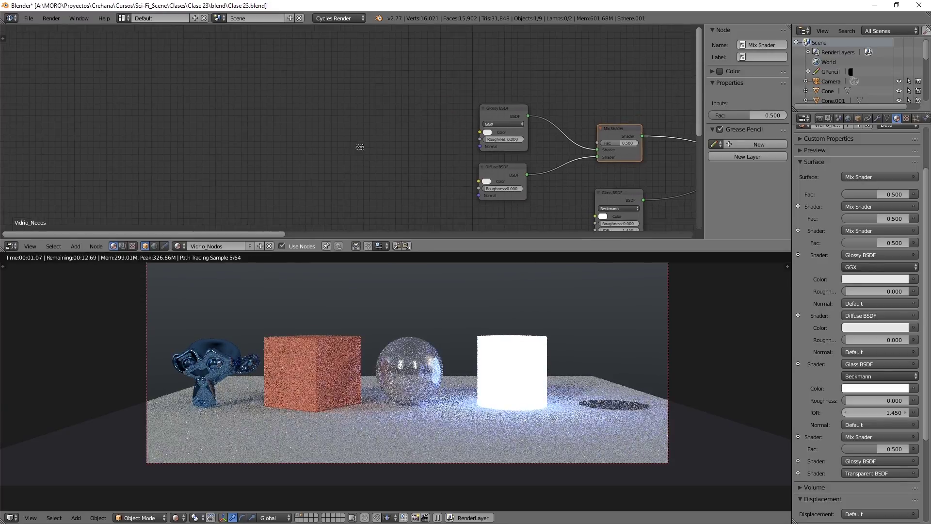
{"action": "right_click", "coordinate": [312, 351]}
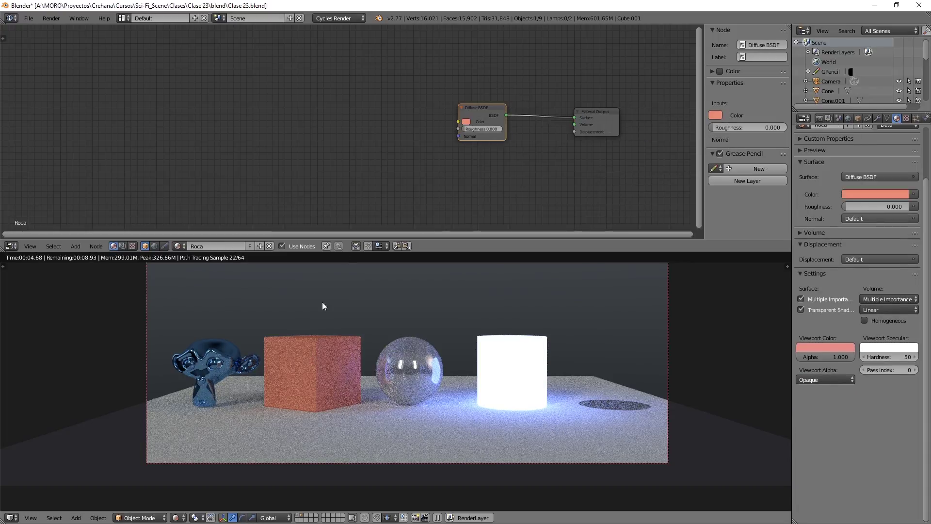
{"action": "middle_click_drag", "start_coordinate": [392, 144], "coordinate": [370, 133]}
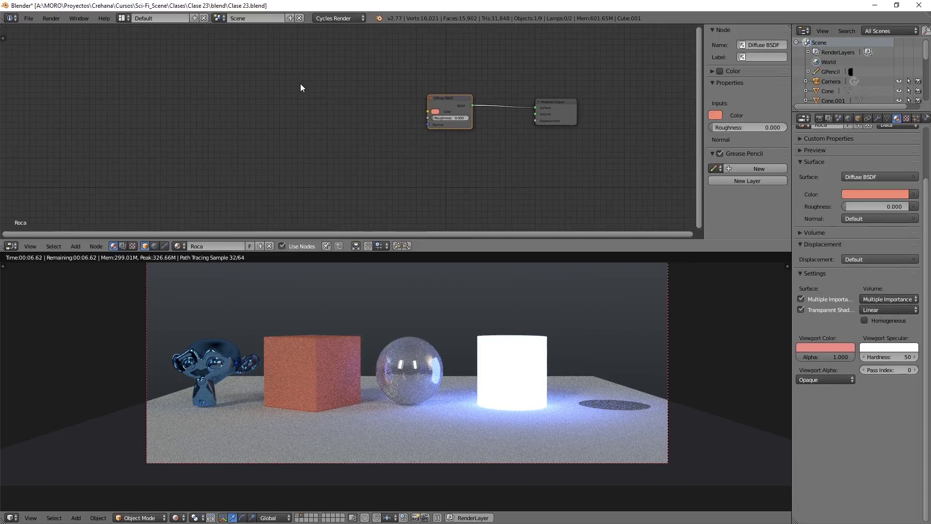
{"action": "key", "text": "b"}
{"action": "left_click_drag", "start_coordinate": [273, 72], "coordinate": [328, 165]}
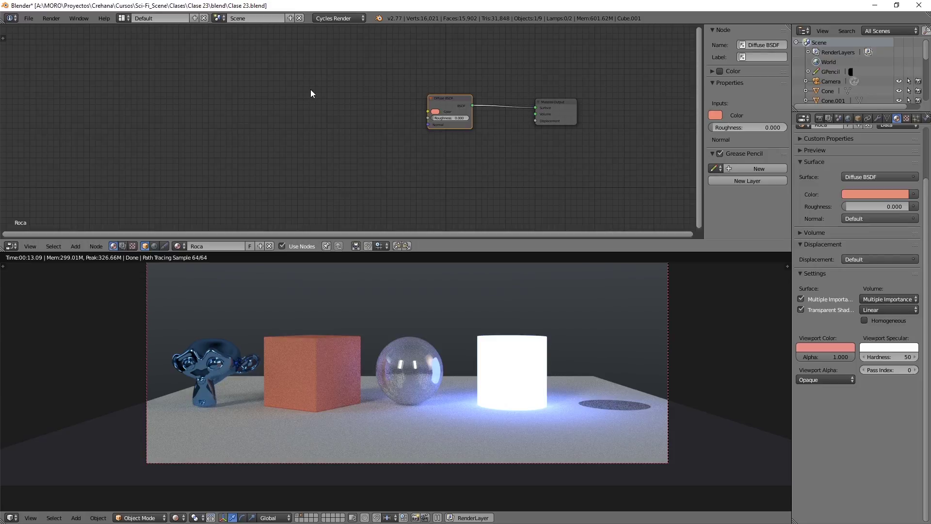
{"action": "right_click_drag", "start_coordinate": [309, 85], "coordinate": [426, 113], "text": "ctrl"}
{"action": "left_click_drag", "start_coordinate": [428, 111], "coordinate": [413, 112]}
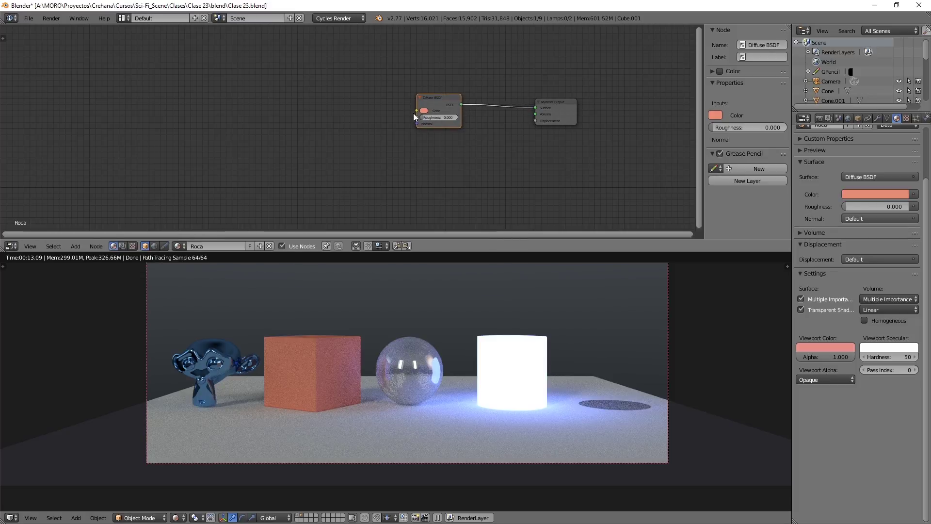